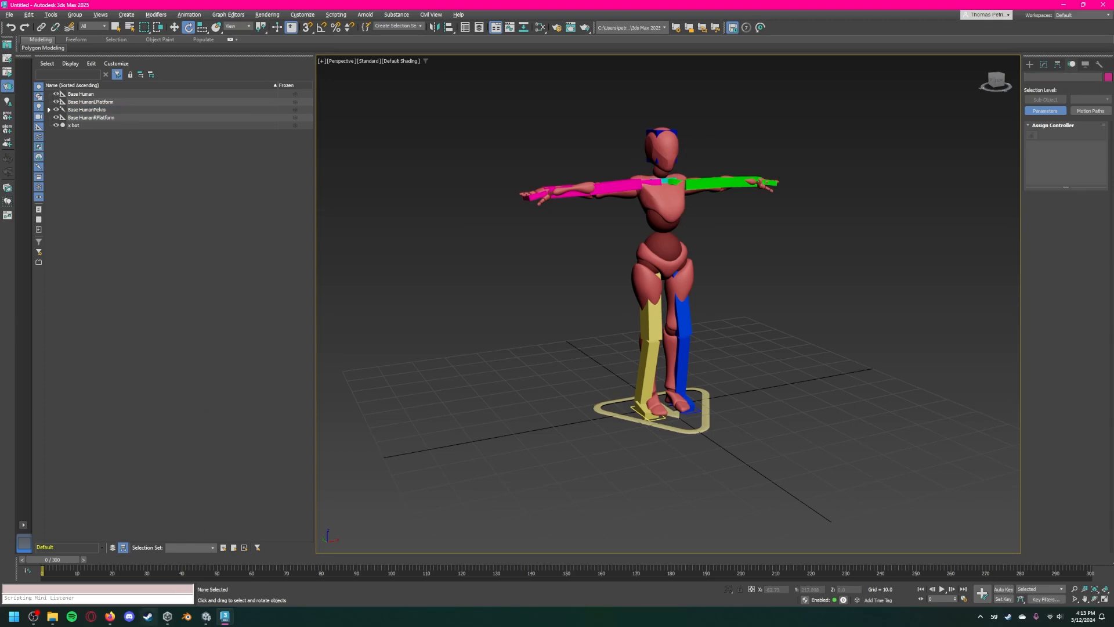
Look at the Mixamo Jogging animation in the browser, return to 3ds Max and check the x bot mesh.
left_click(109, 616)
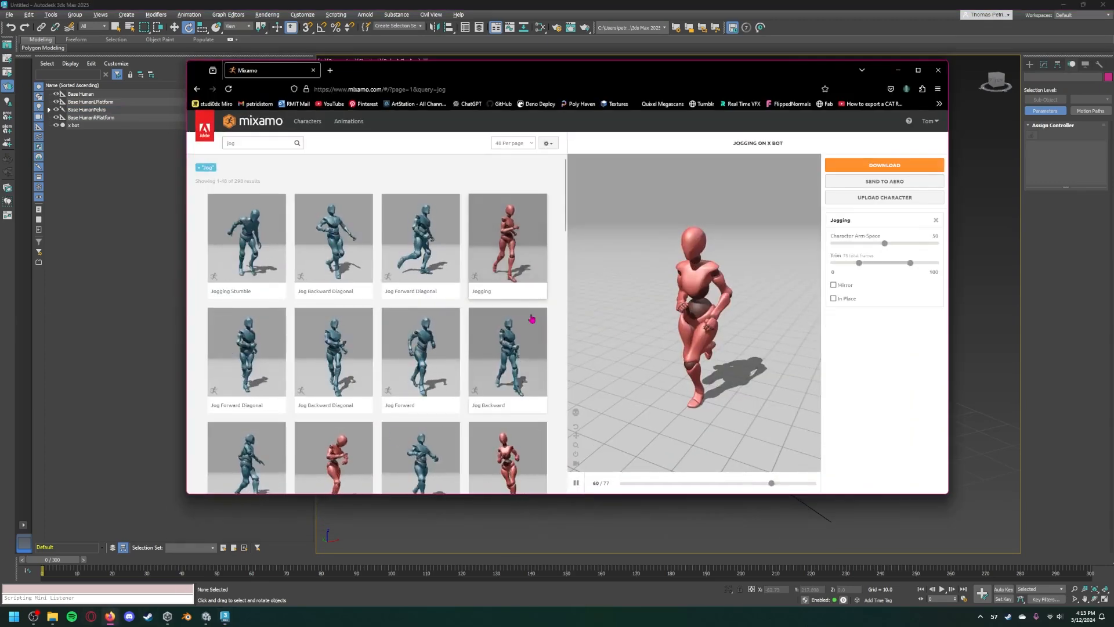
left_click(929, 120)
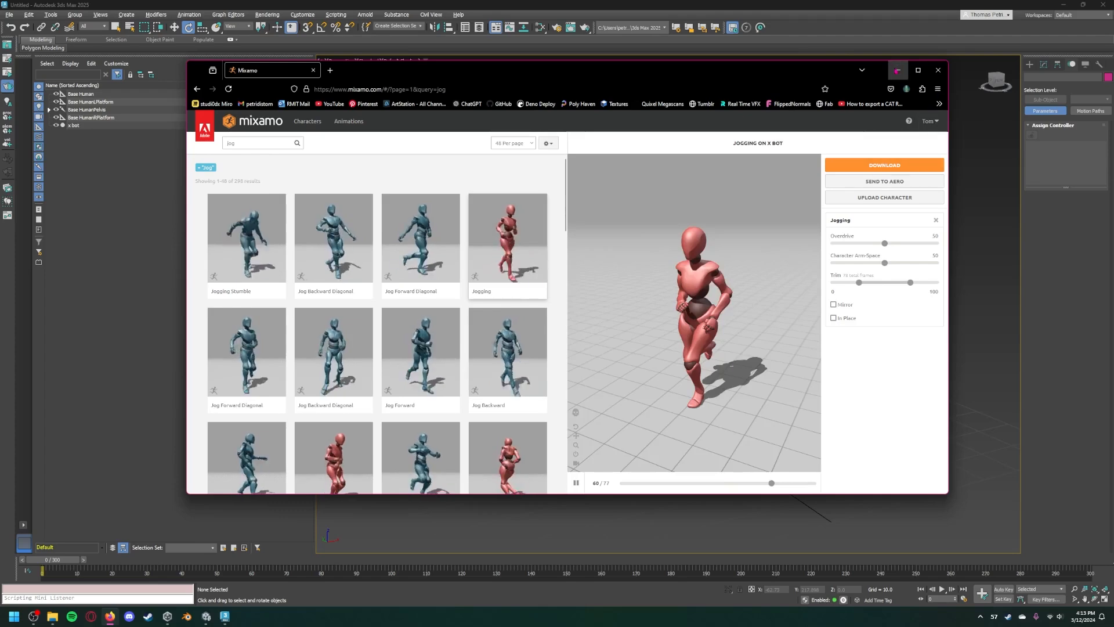
left_click(898, 70)
left_click(86, 126)
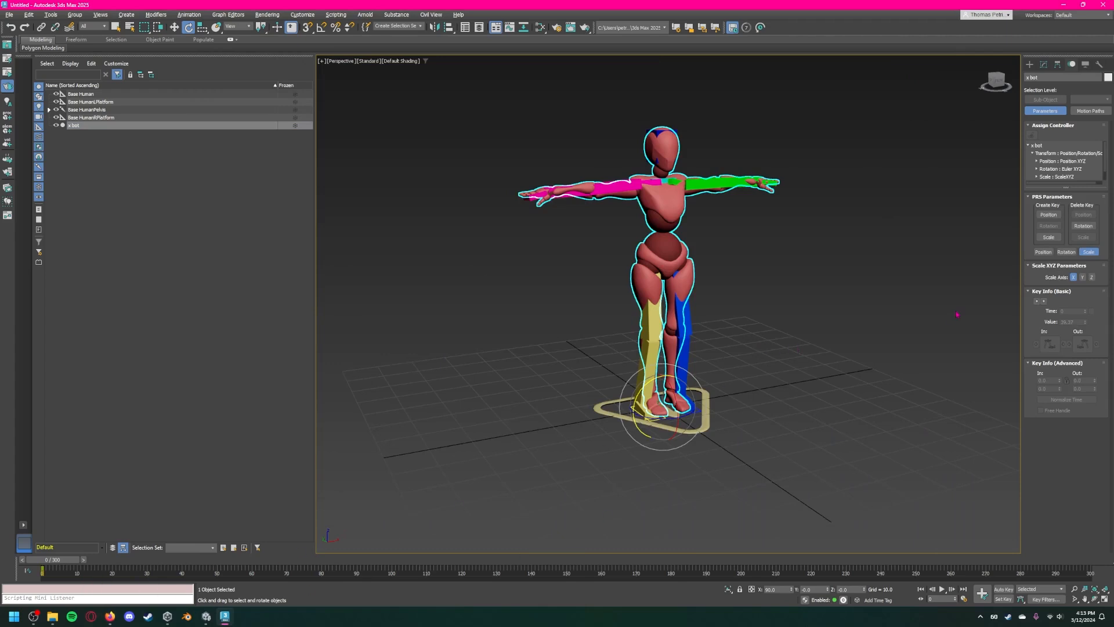
left_click(175, 207)
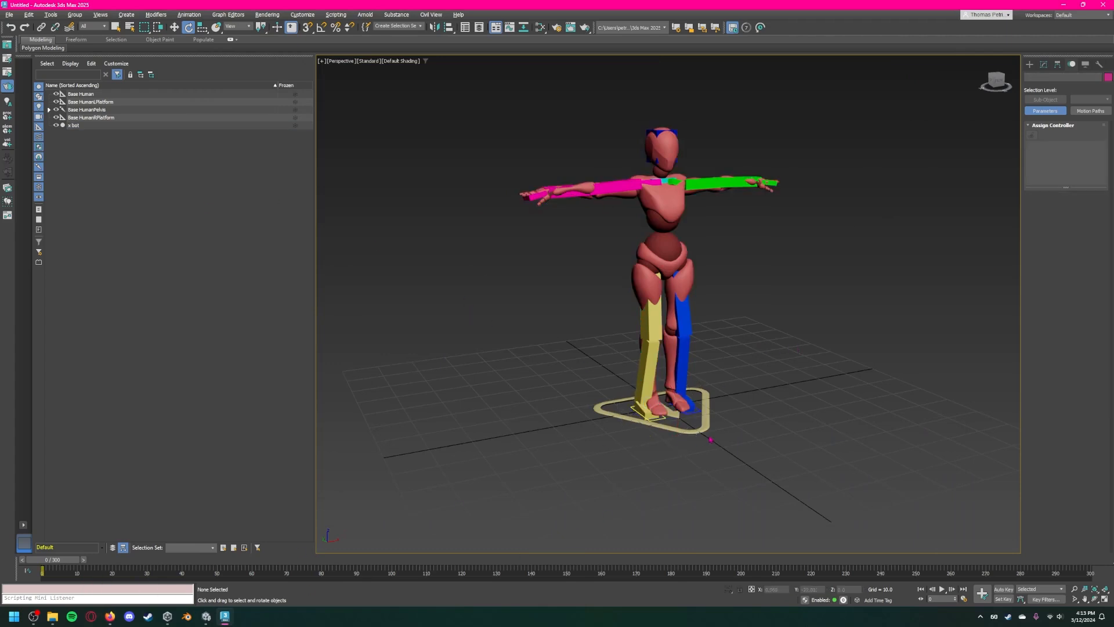
Import Zombie Stand Up.fbx into the scene with the default FBX settings and clear the selection of imported objects.
left_click(706, 434)
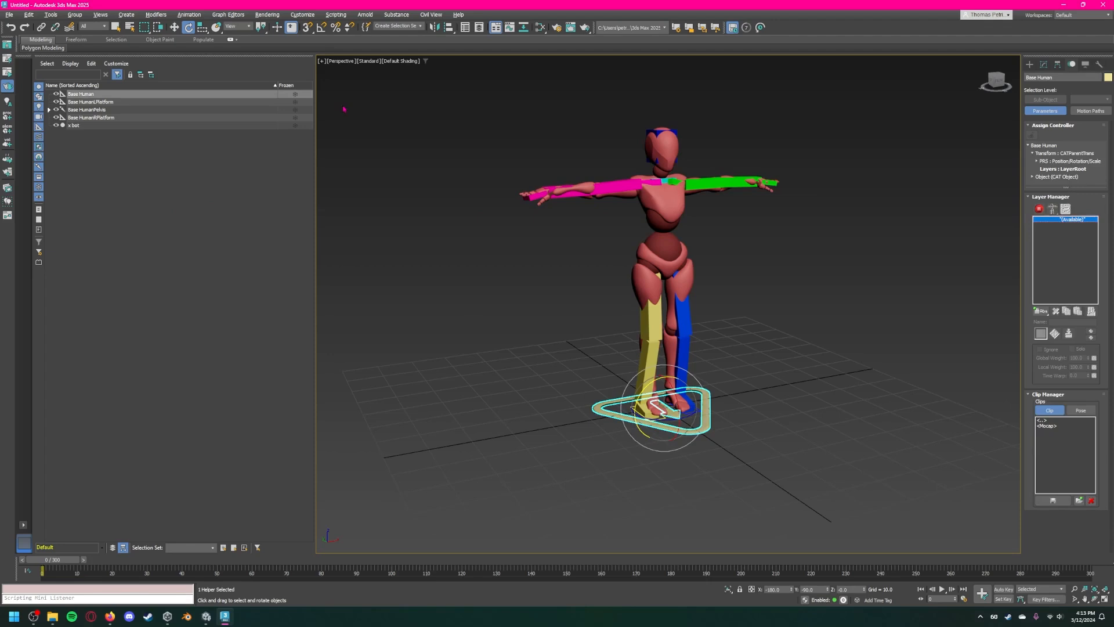
left_click(9, 15)
mouse_move(27, 152)
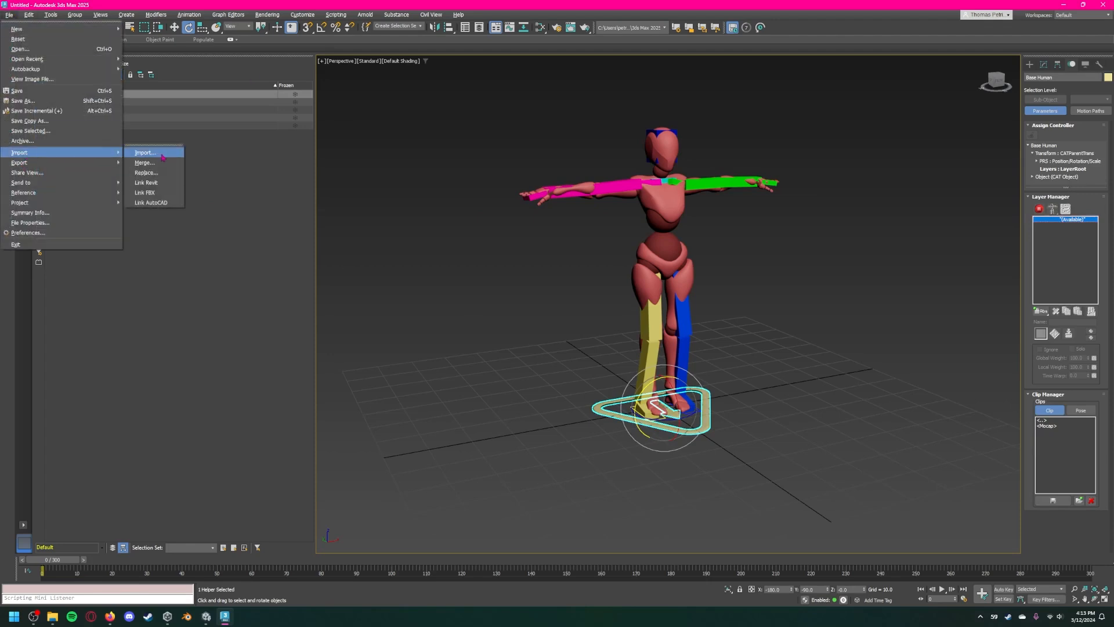
left_click(161, 155)
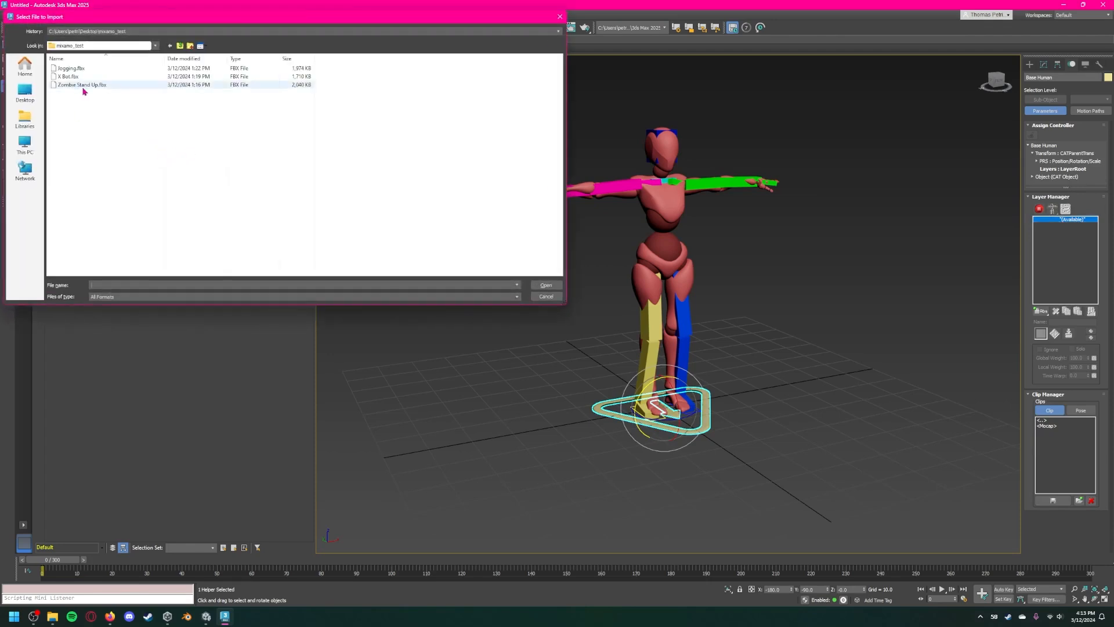
left_click(81, 85)
left_click(546, 285)
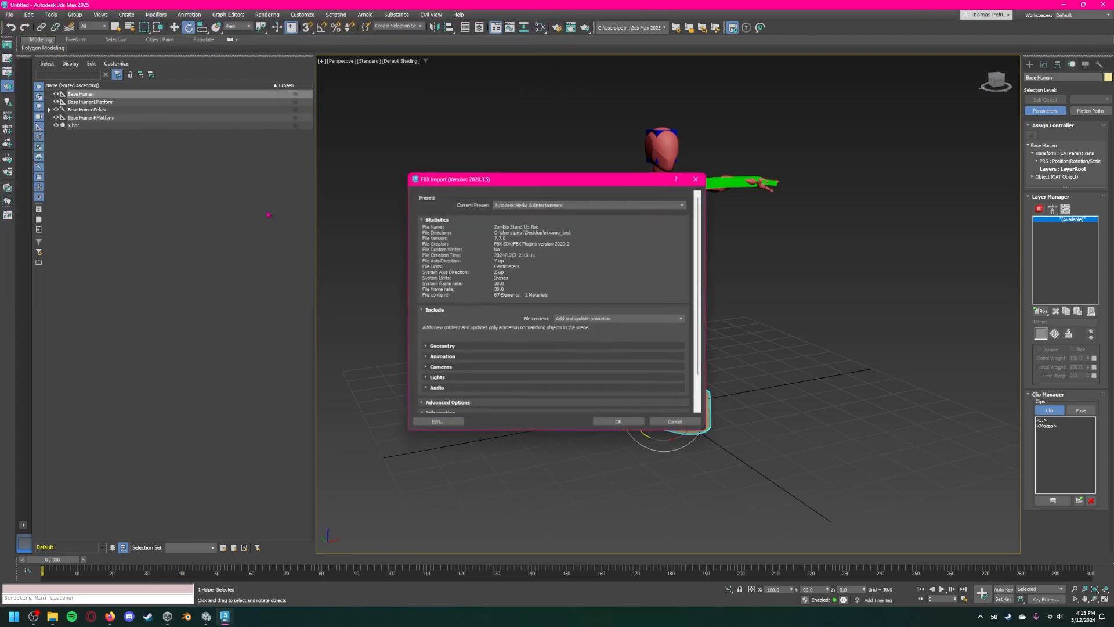
left_click(619, 421)
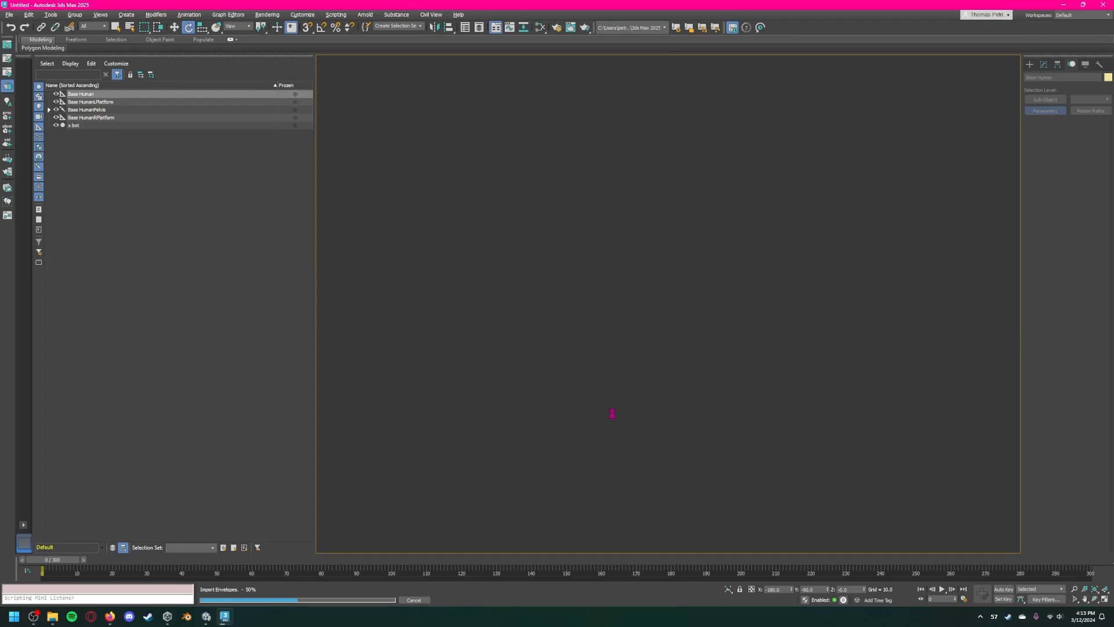
scroll(614, 417, "down", 8)
scroll(614, 418, "up", 6)
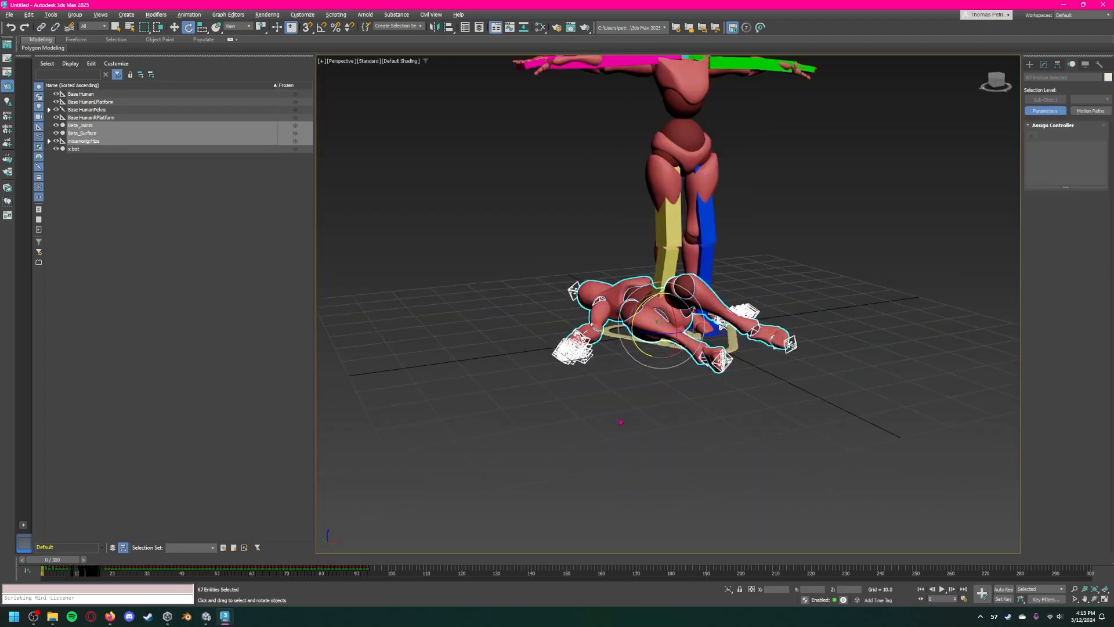
left_click(615, 418)
scroll(821, 319, "down", 4)
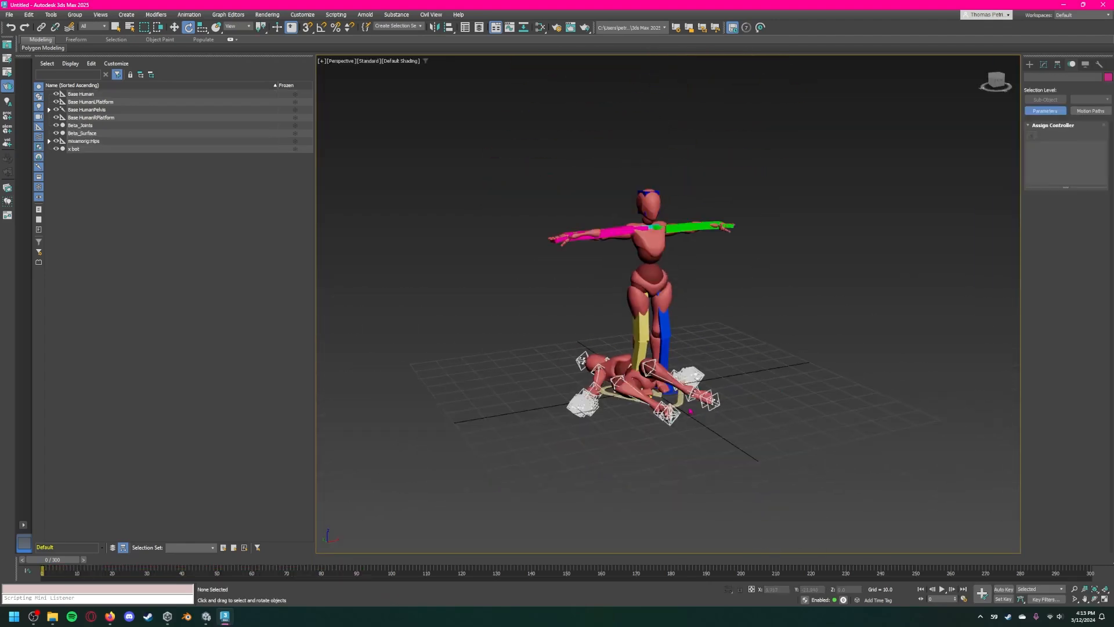
Open CAT Capture Animation for the Base Human rig and assign mixamorig:Hips as the source object.
left_click(645, 390)
left_click(189, 14)
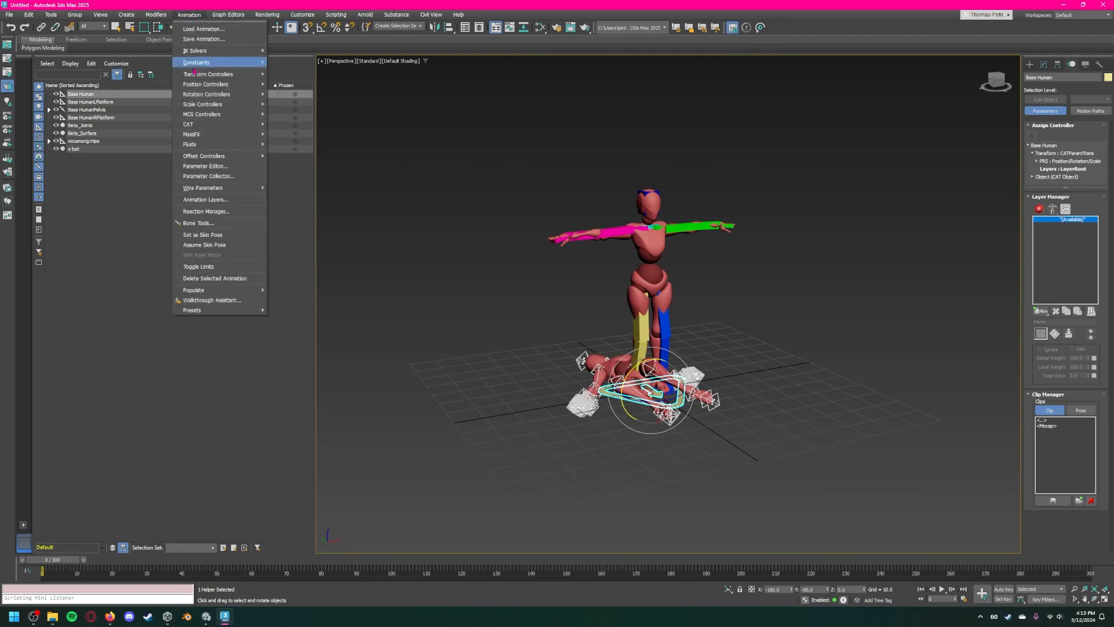
mouse_move(210, 129)
left_click(301, 124)
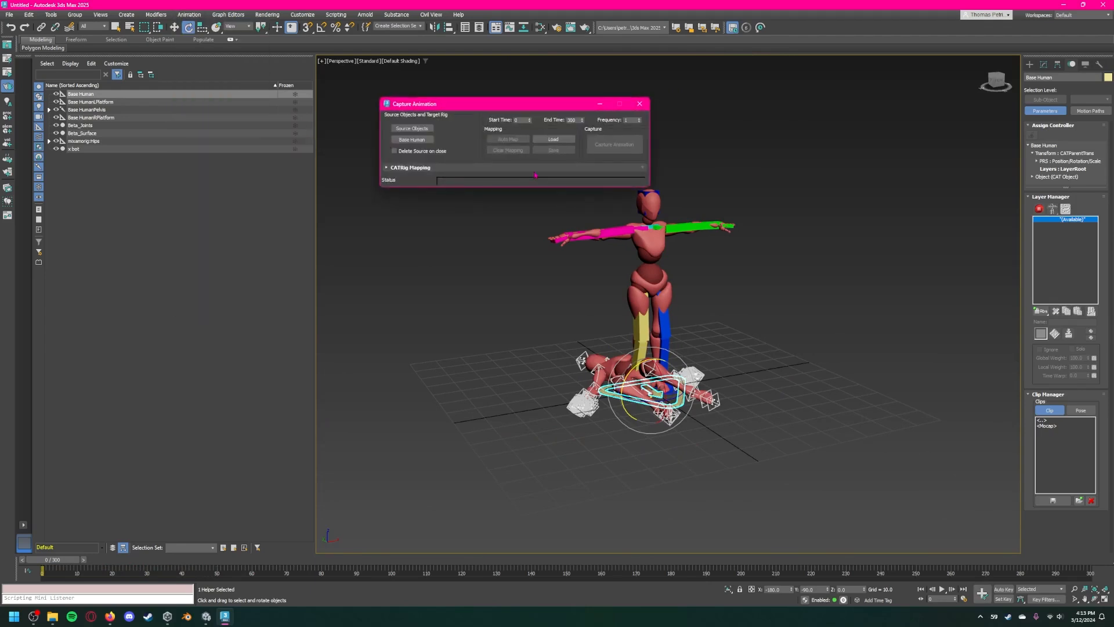
left_click(415, 129)
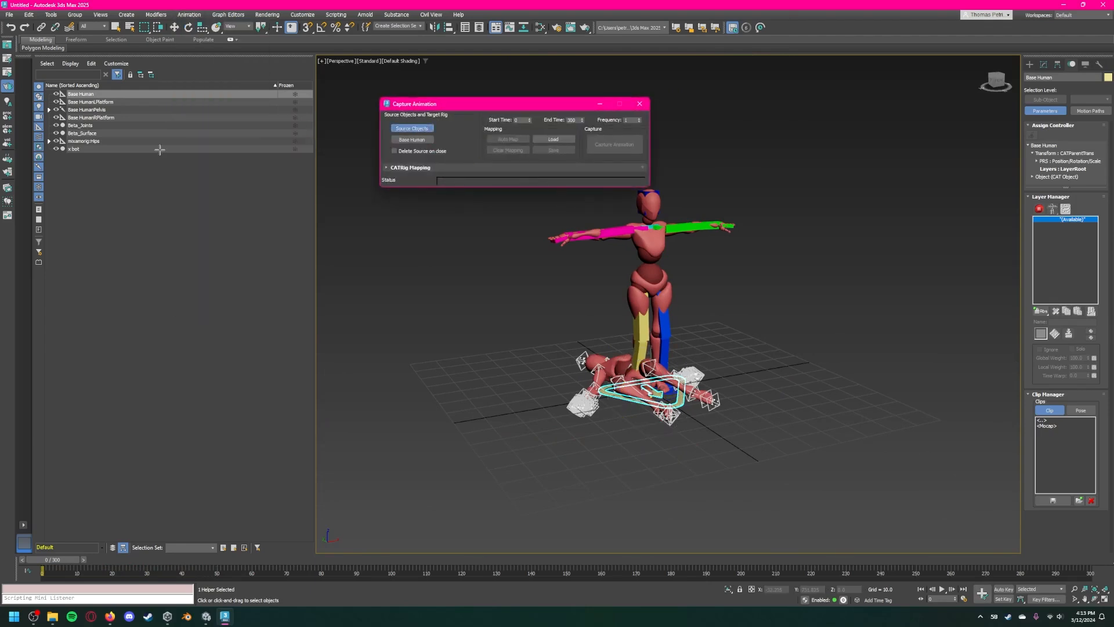
left_click(80, 141)
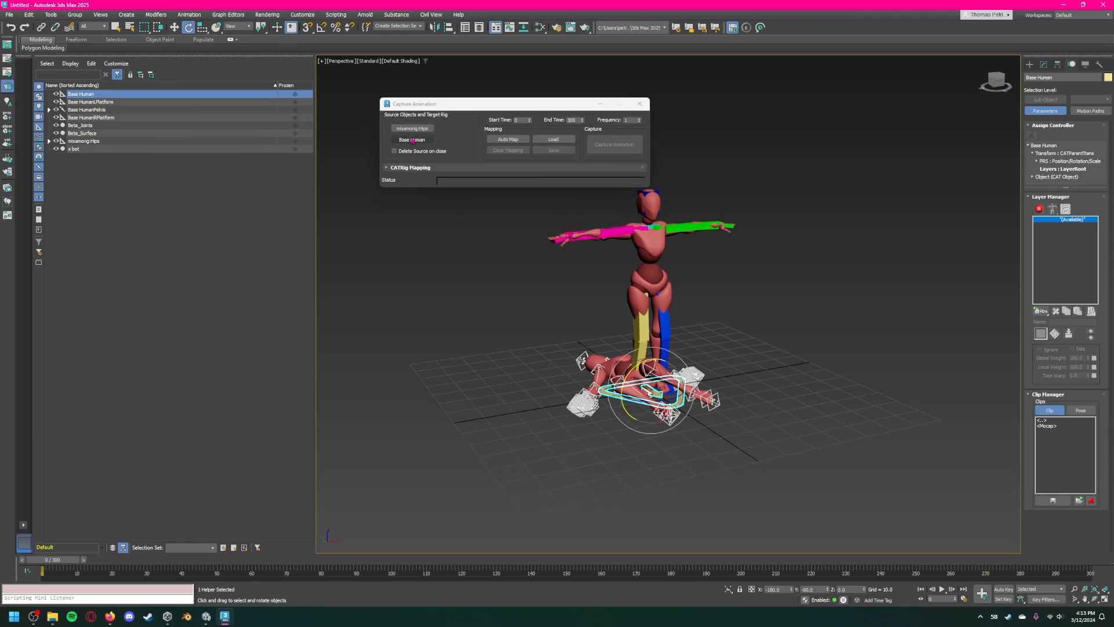
Auto-map the source bones to the Base Human rig and capture the stand-up animation.
left_click(413, 140)
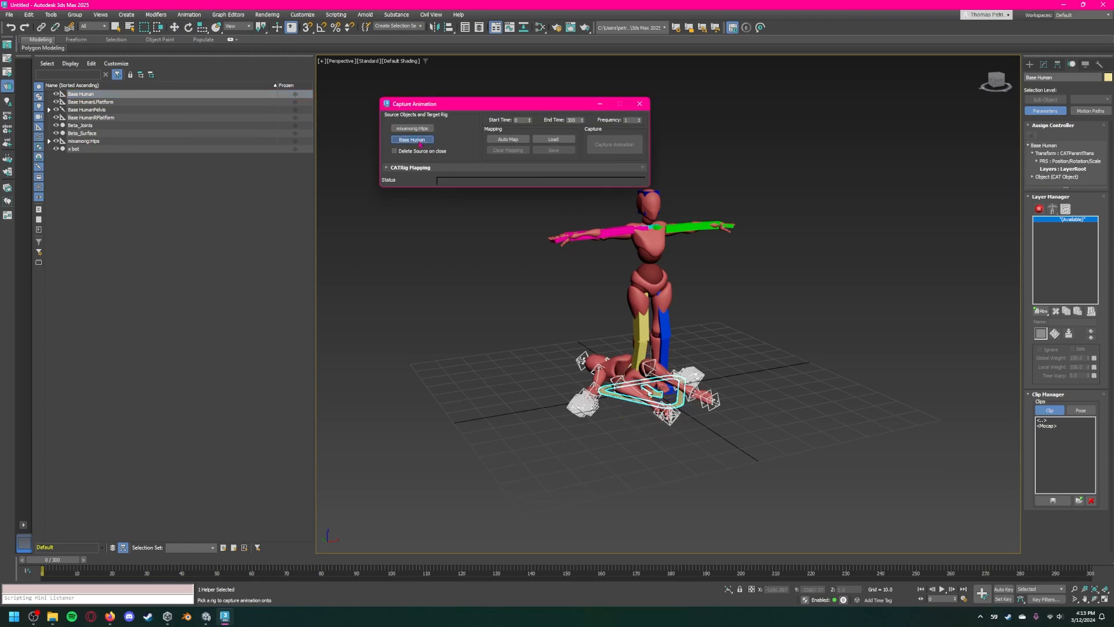
right_click(651, 278)
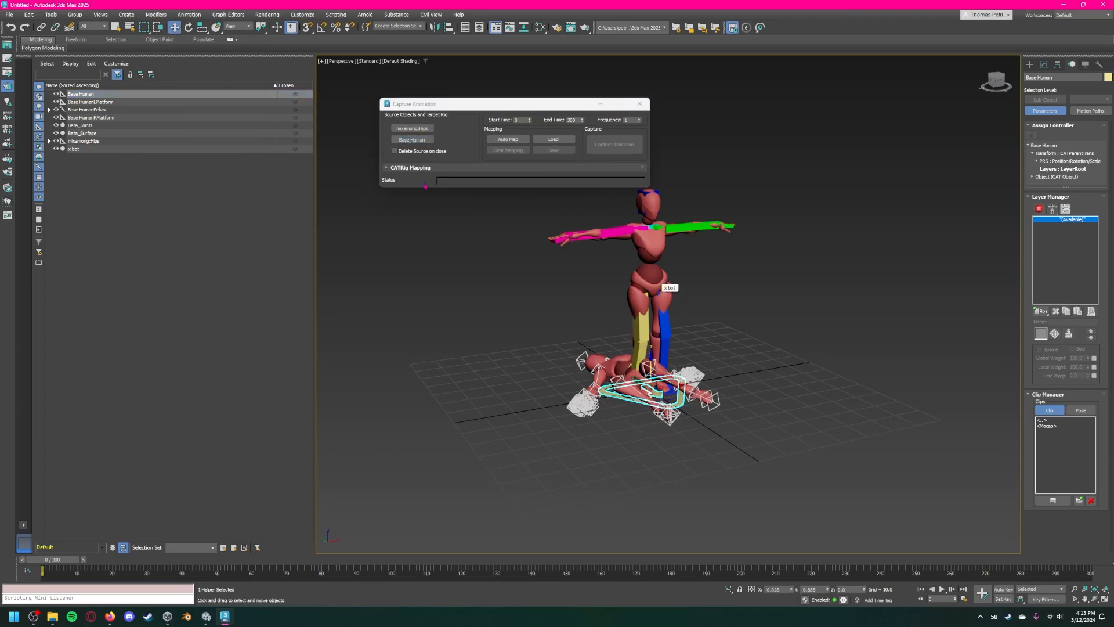
left_click(507, 140)
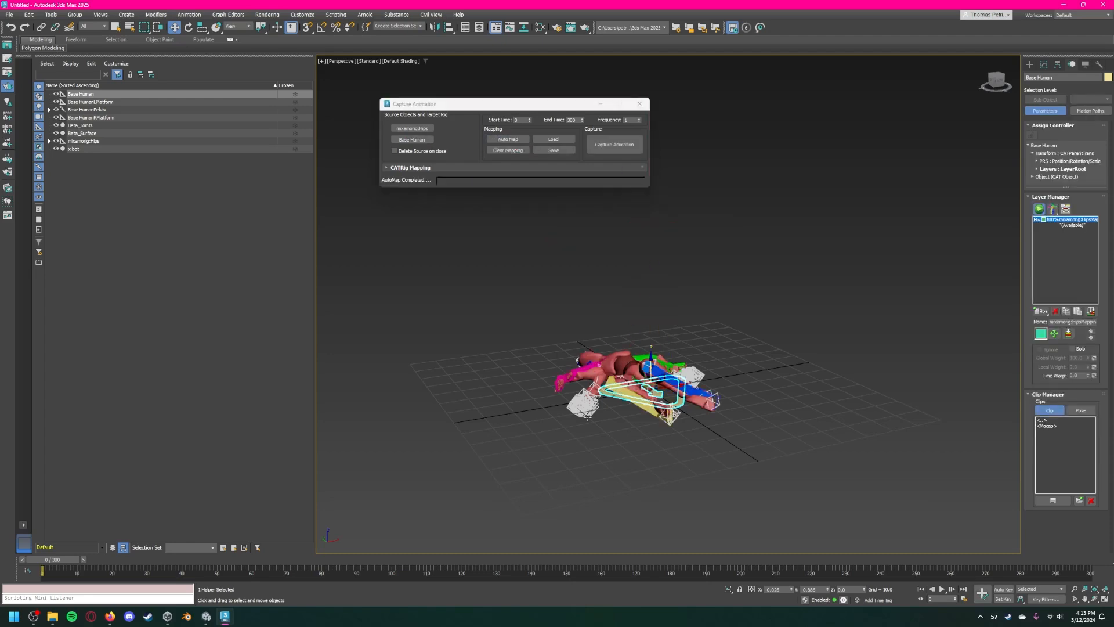
left_click(619, 147)
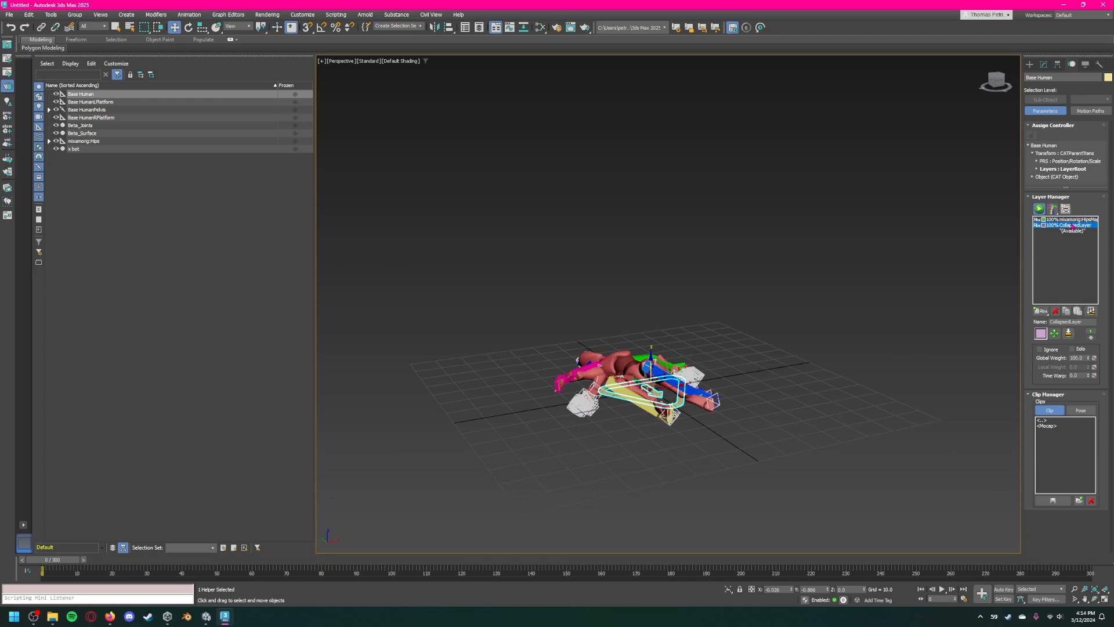
Delete the mixamorig:Hips mapping layer, rename the CollapsedLayer as "stand up" and preview its animation.
left_click(1071, 220)
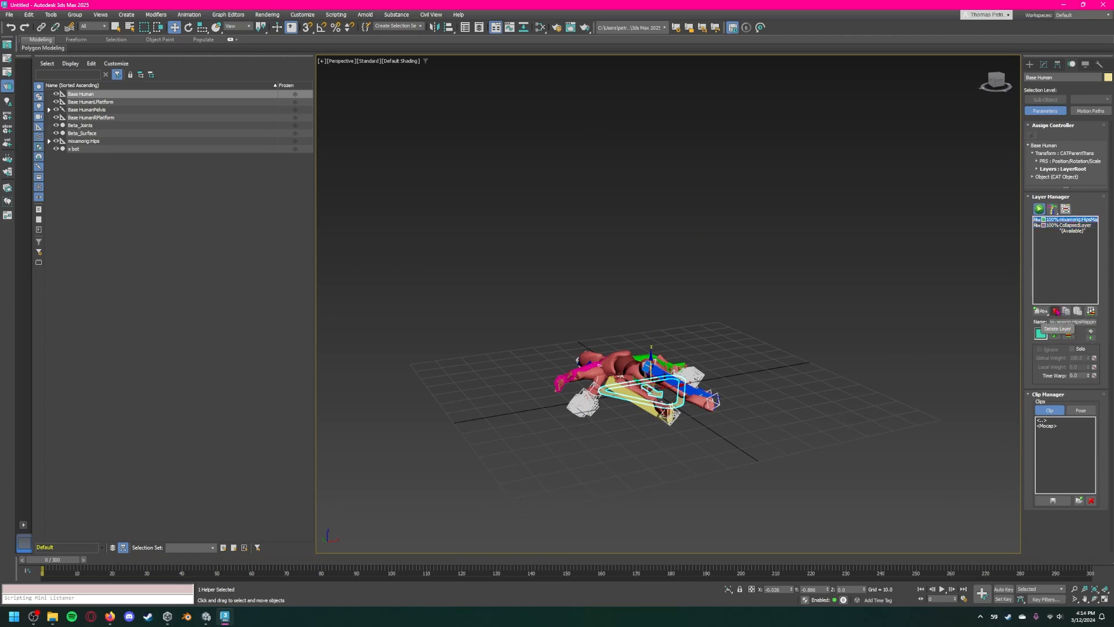
left_click(1056, 312)
left_click_drag(1081, 321, 1039, 331)
type("stand up")
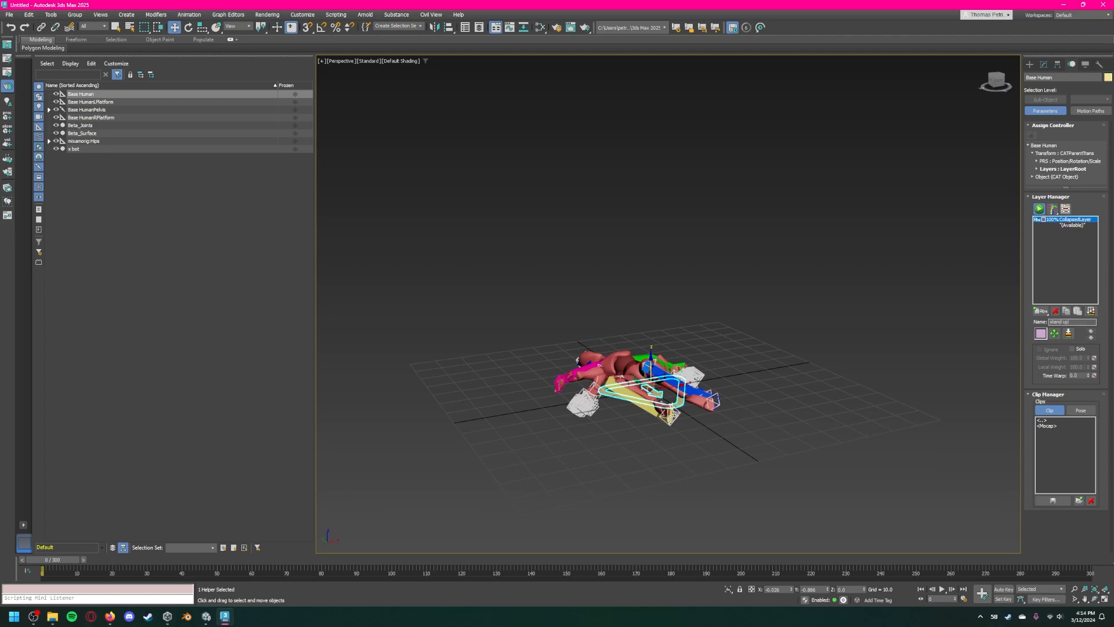
key("Return")
mouse_move(53, 559)
left_mouse_down()
mouse_move(451, 559)
mouse_move(37, 571)
left_mouse_up()
key("w")
Delete Beta_Joints, Beta_Surface and the whole mixamorig:Hips hierarchy, and scrub through the rig's animation.
left_click(85, 141)
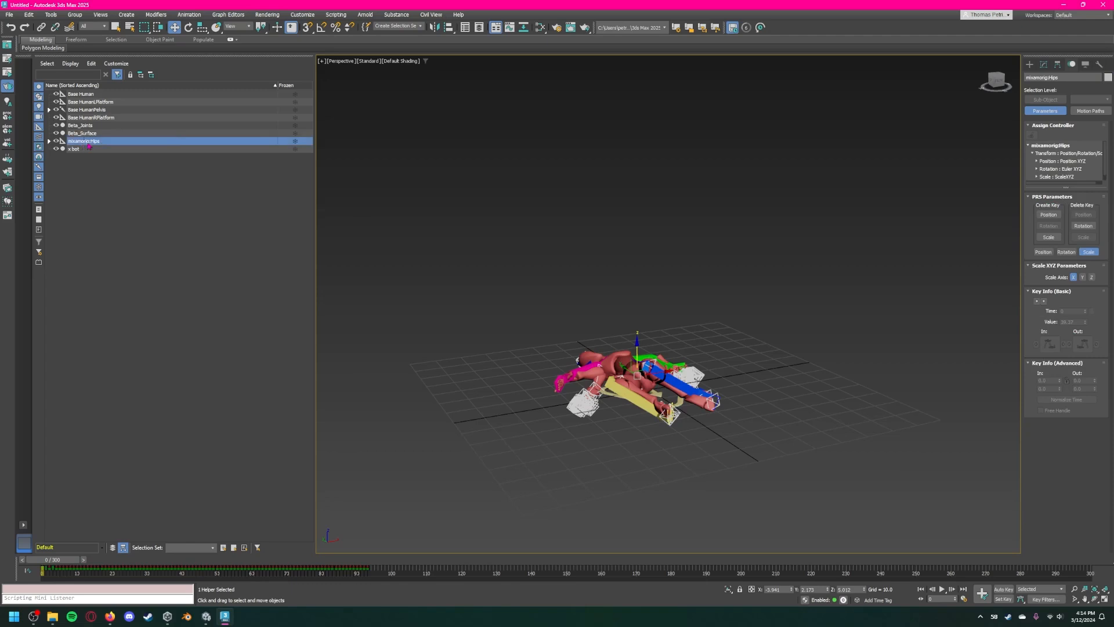
right_click(86, 143)
left_click(63, 98)
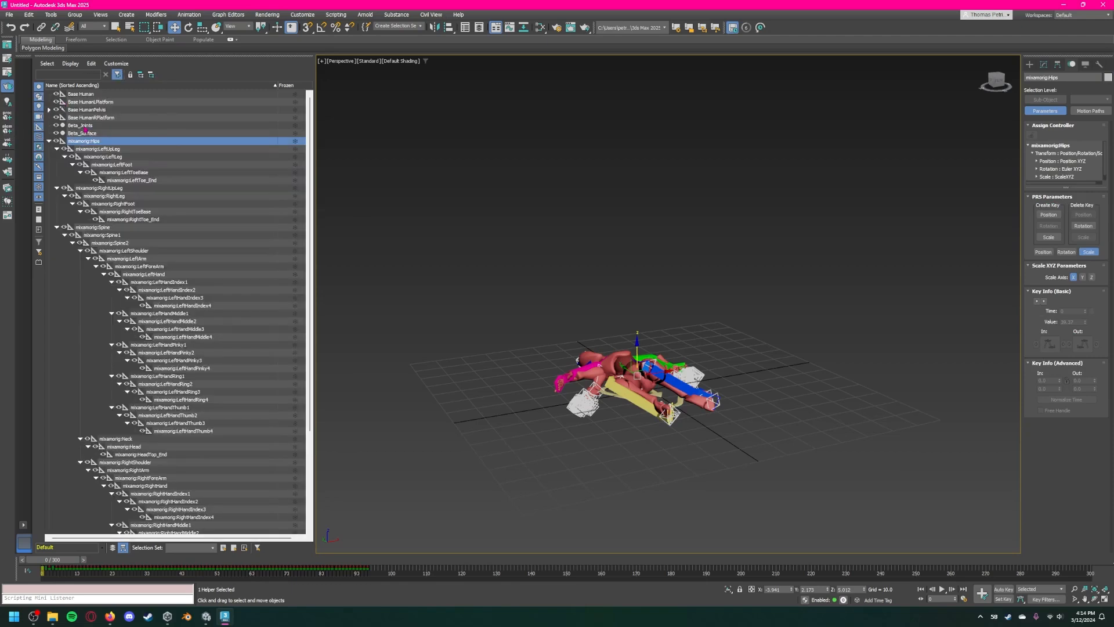
left_click(84, 128)
scroll(158, 354, "down", 5)
left_click(164, 518, "shift")
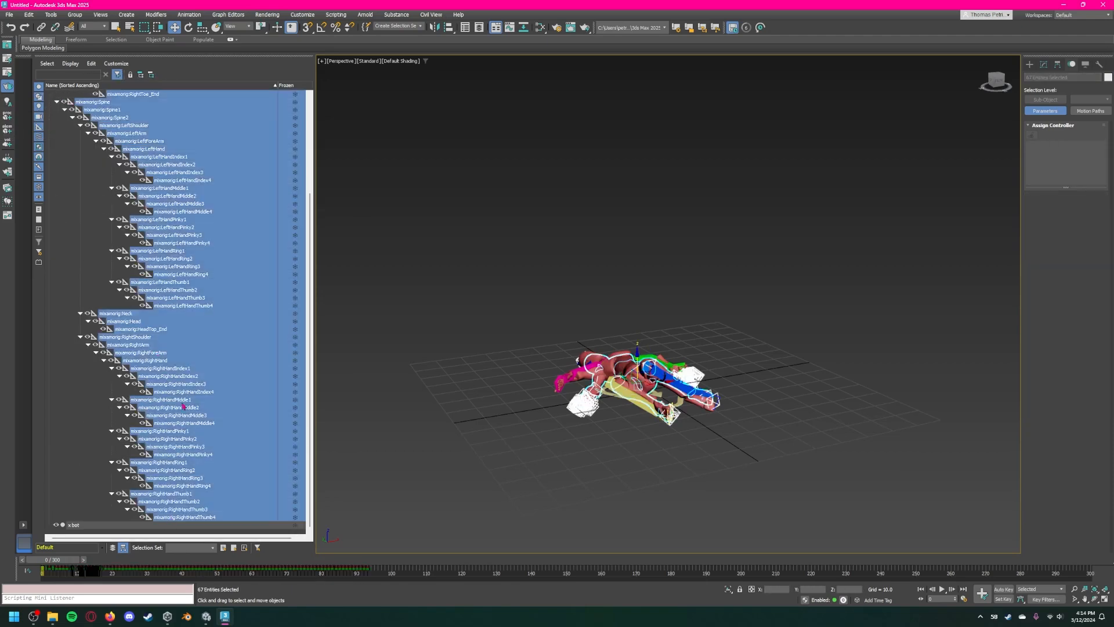
key("Delete")
mouse_move(51, 566)
left_mouse_down()
mouse_move(455, 565)
mouse_move(42, 574)
left_mouse_up()
key("w")
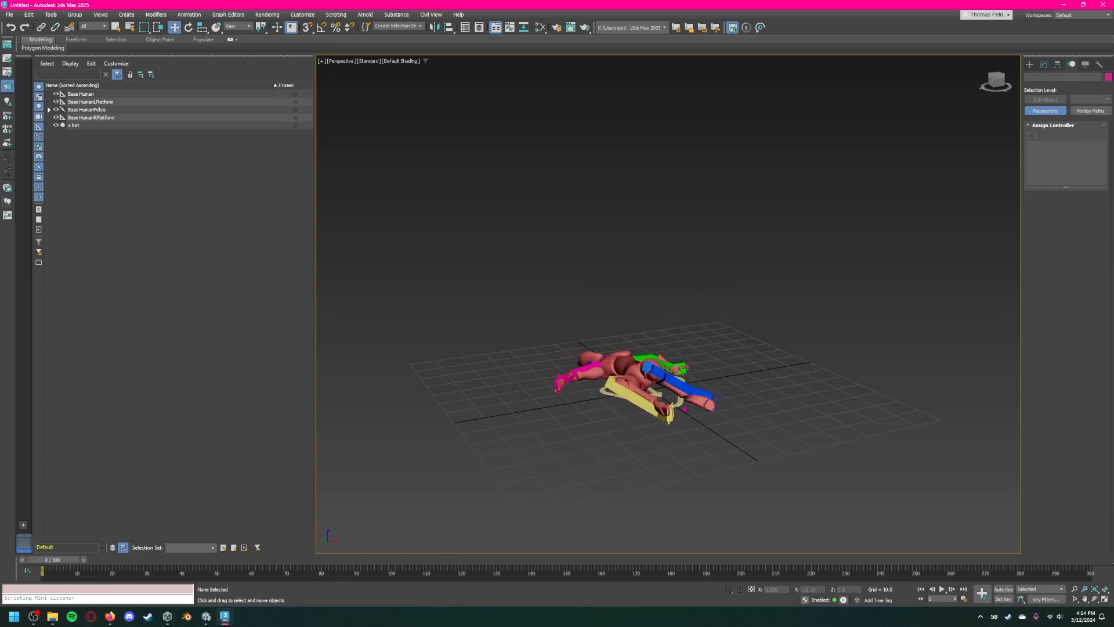
Import Jogging.fbx into the scene with the default FBX settings.
left_click(661, 392)
left_click(9, 14)
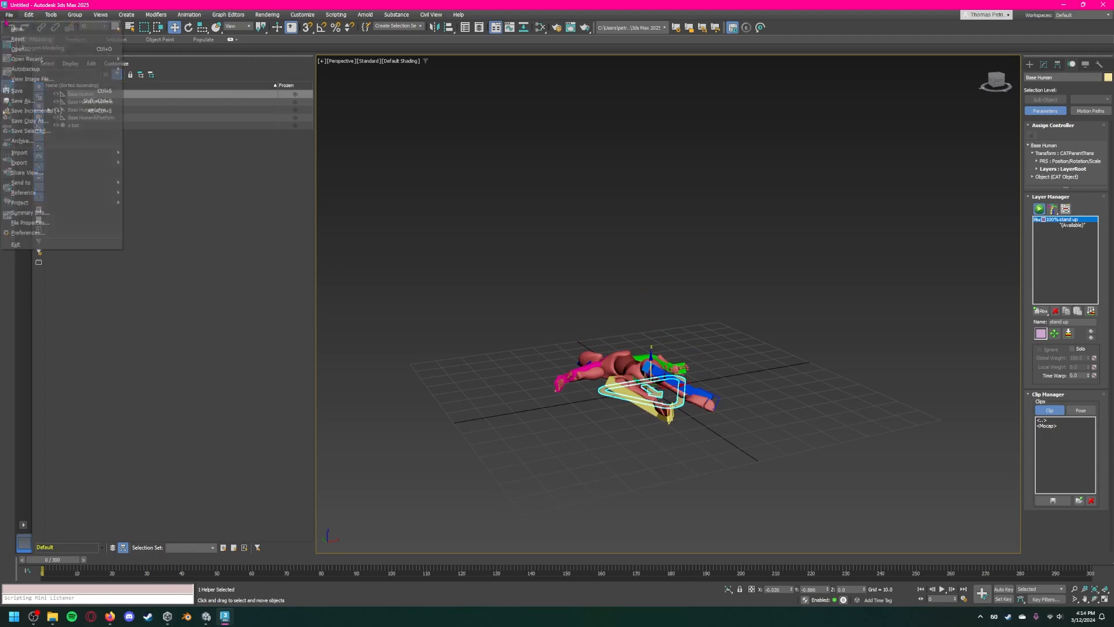
mouse_move(40, 152)
left_click(142, 151)
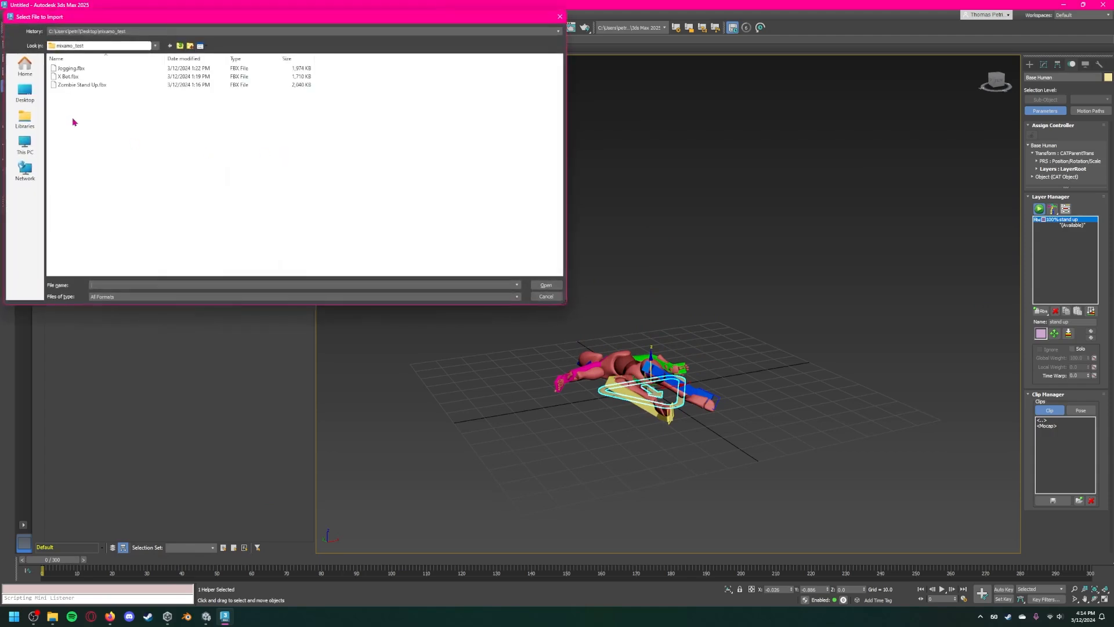
left_click(71, 69)
left_click(543, 287)
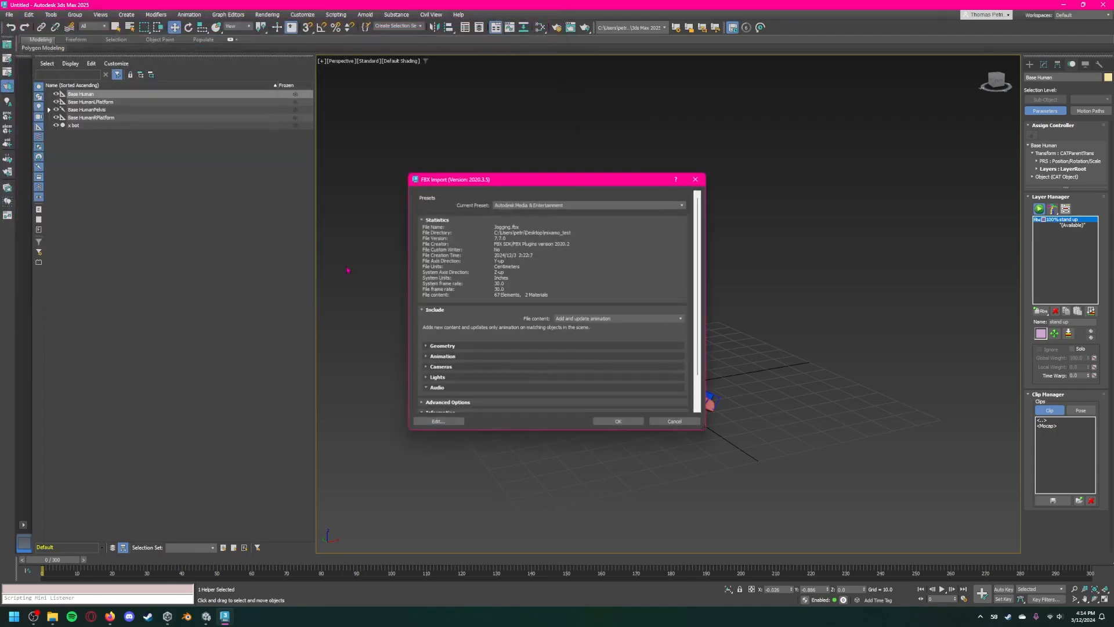
key("Return")
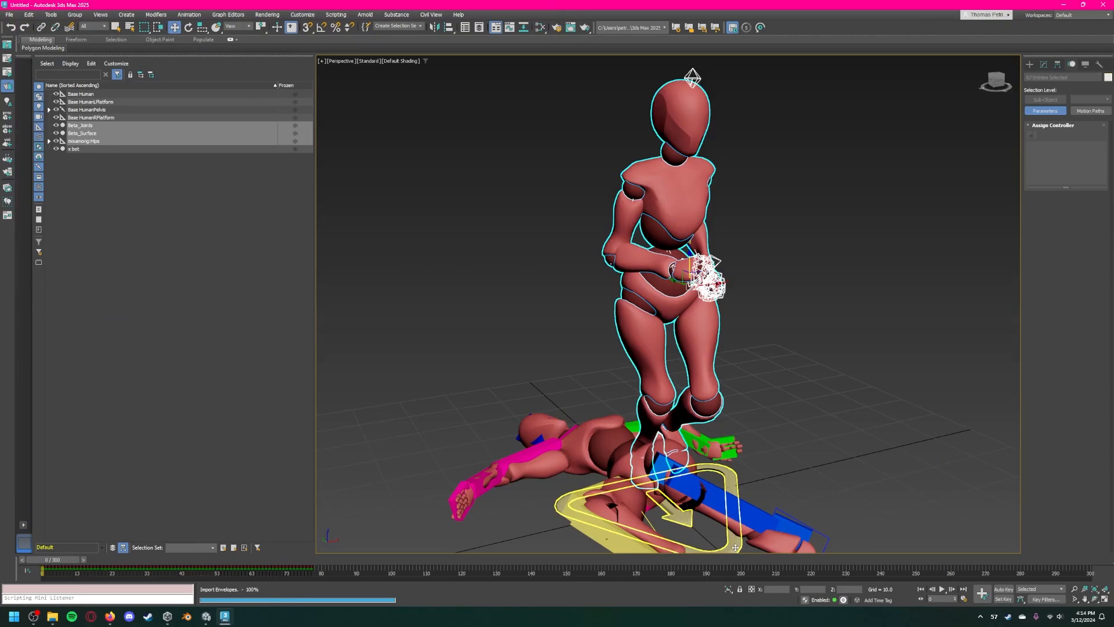
Capture the jogging animation from mixamorig:Hips onto the Base Human rig using CAT Capture Animation with automatic mapping.
left_click(735, 547)
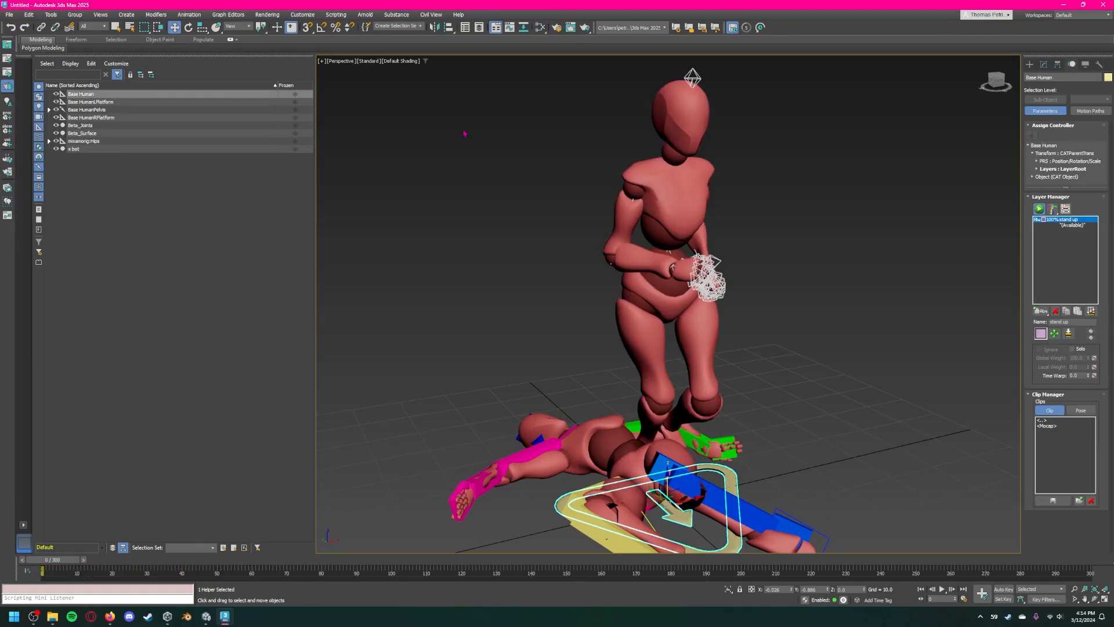
left_click(190, 14)
mouse_move(221, 118)
left_click(293, 126)
left_click(412, 128)
left_click(79, 141)
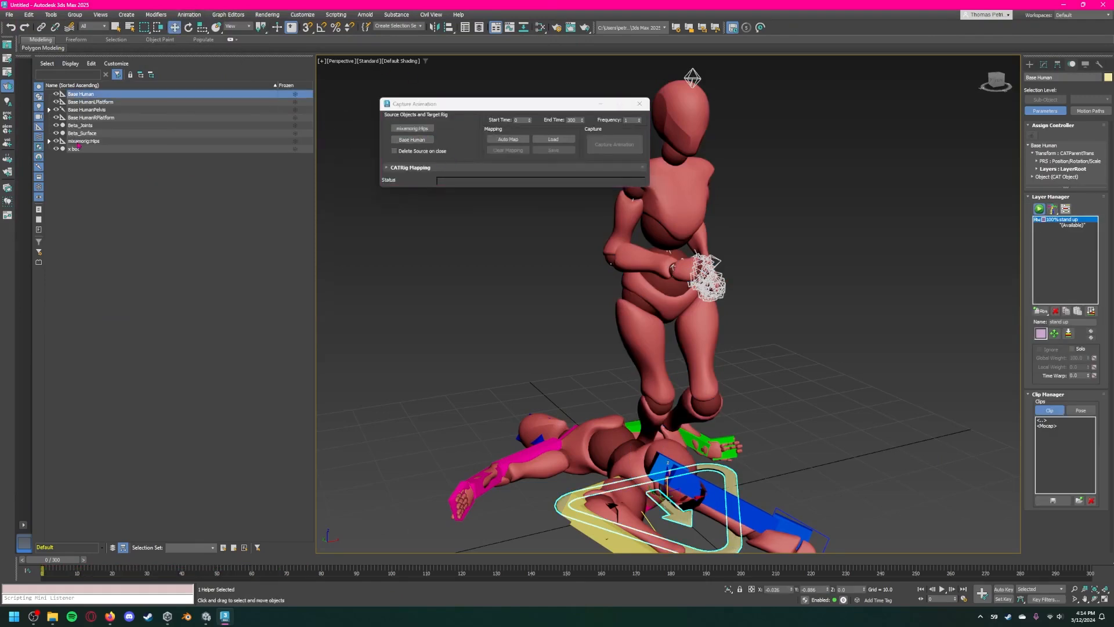
left_click(508, 140)
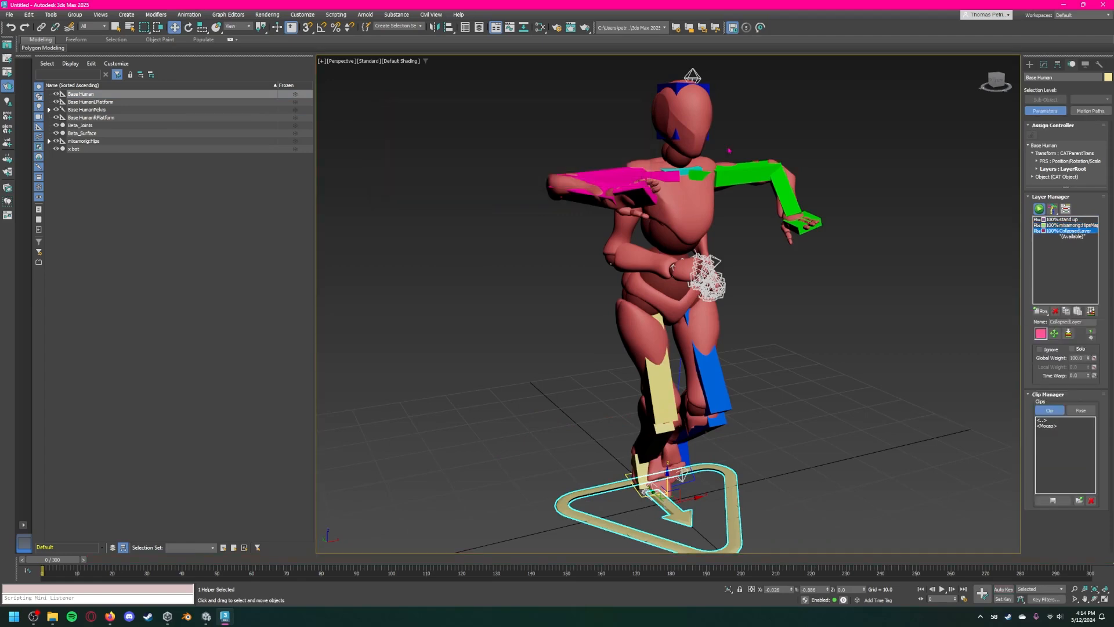
Delete the new mixamorig:Hips mapping layer, rename the CollapsedLayer as "jog" and clear the selection.
left_click(1067, 225)
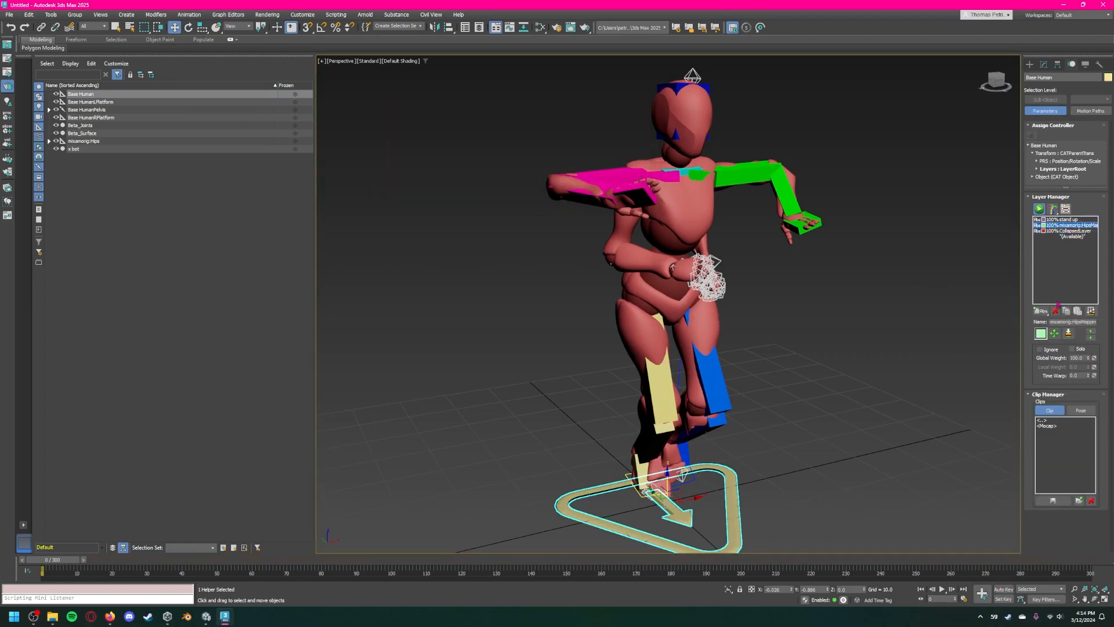
left_click(1055, 311)
left_click(1074, 225)
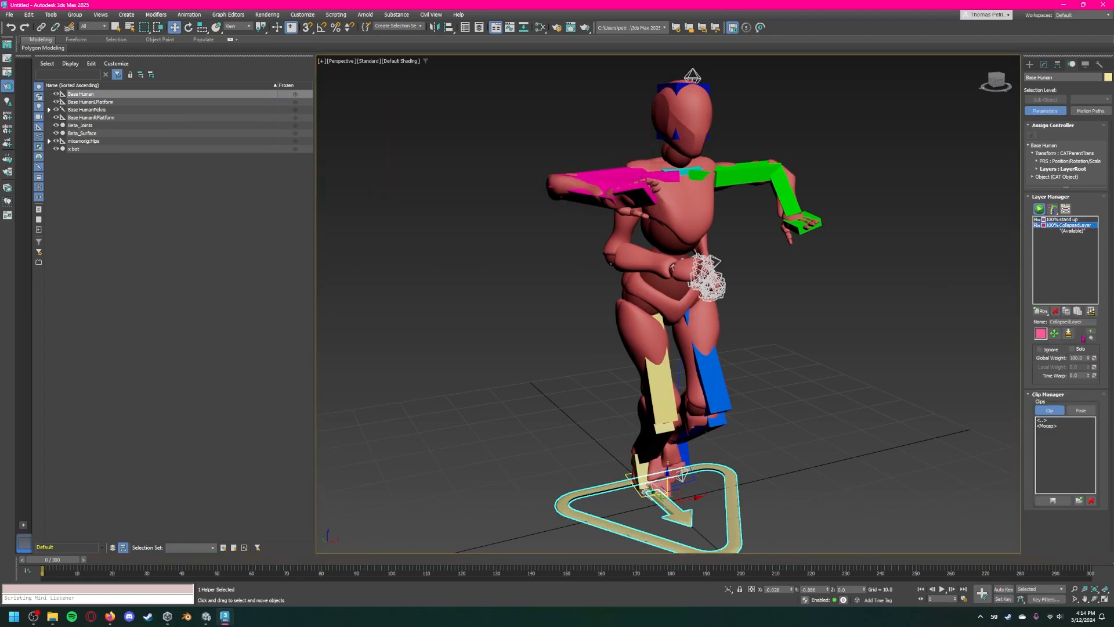
left_click_drag(1085, 321, 1024, 322)
type("jog")
key("Return")
left_click(162, 218)
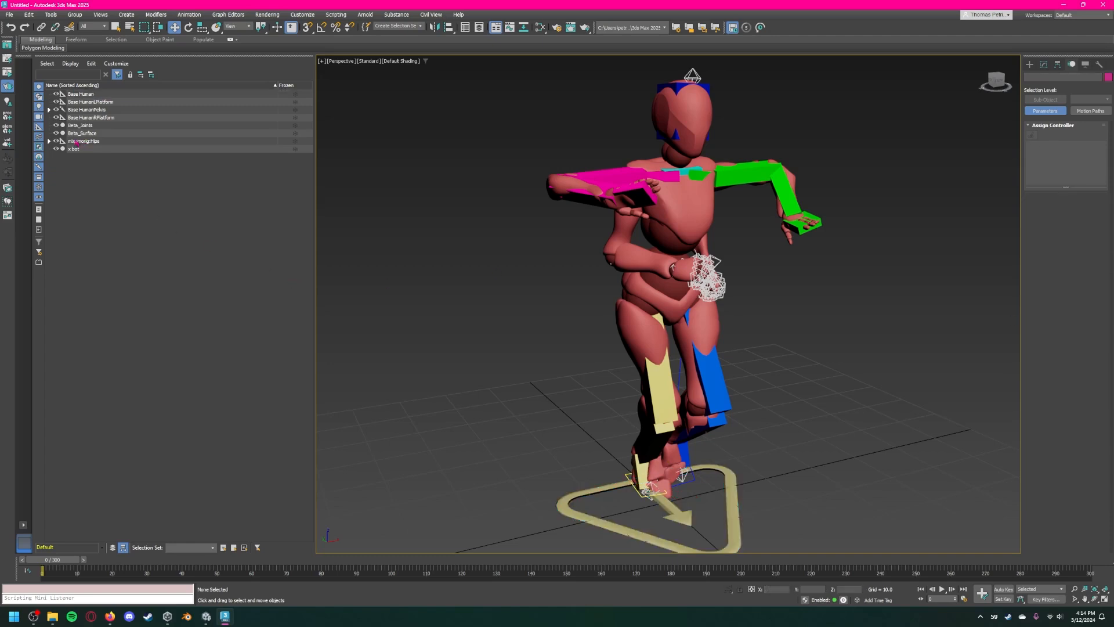
Expand the imported mixamorig:Hips hierarchy and delete all of it together with Beta_Joints and Beta_Surface.
right_click(85, 138)
left_click(85, 140)
left_click(85, 140)
right_click(84, 138)
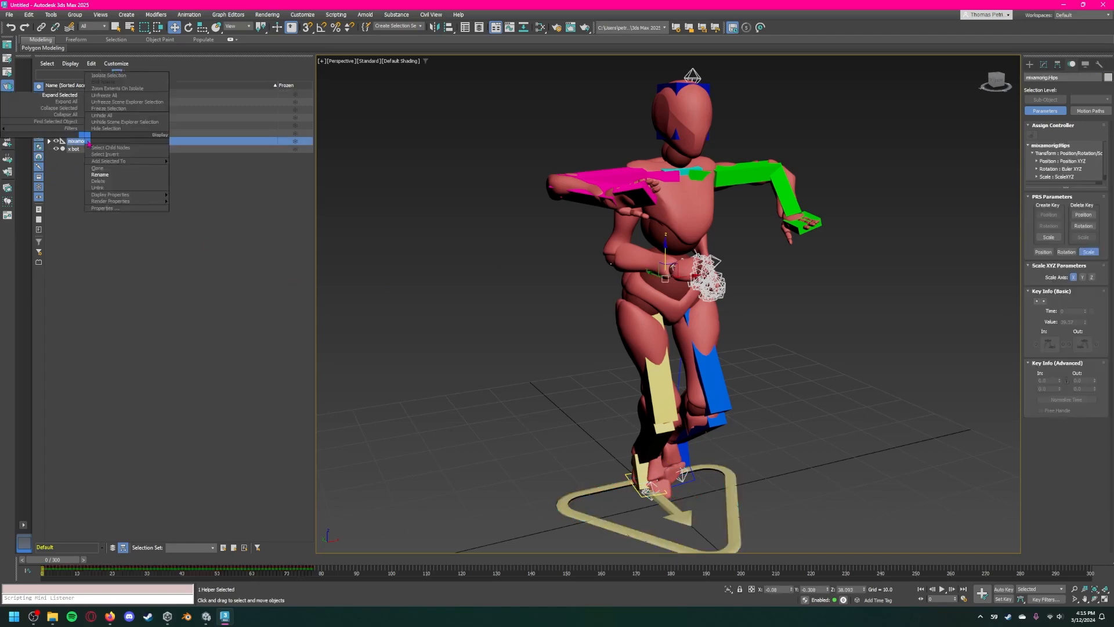
left_click(60, 94)
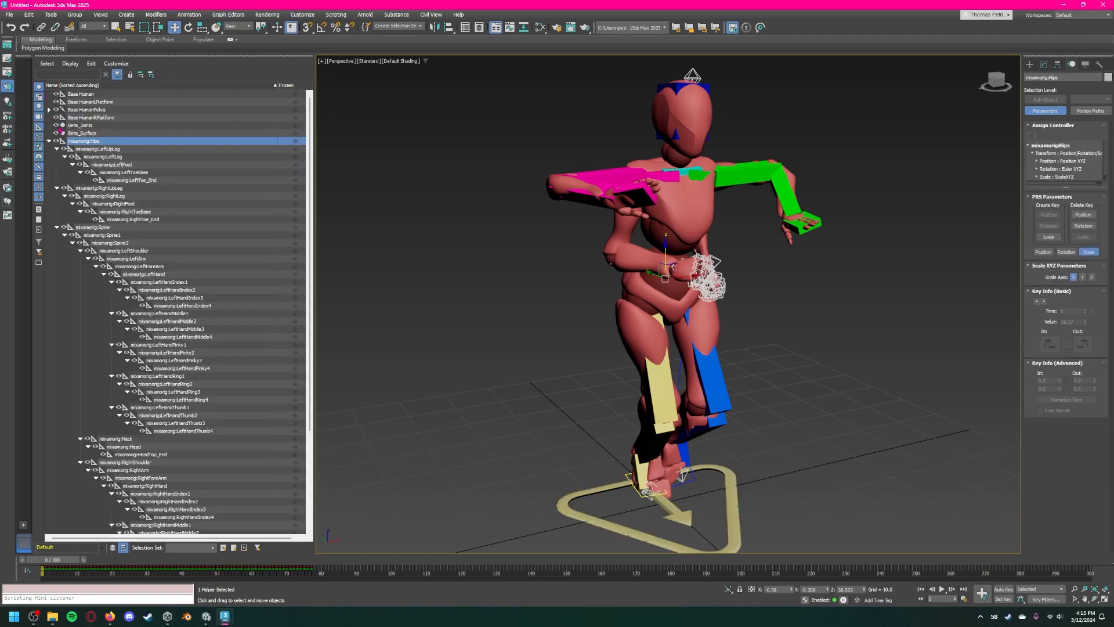
left_click(87, 125)
scroll(200, 492, "down", 5)
left_click(191, 517)
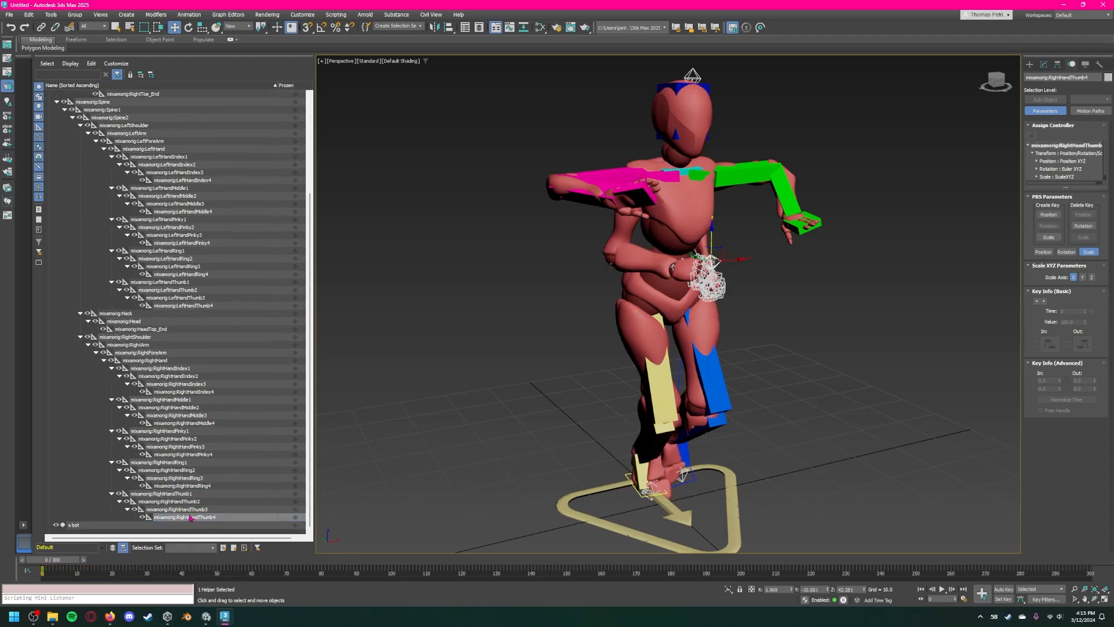
scroll(190, 472, "up", 5)
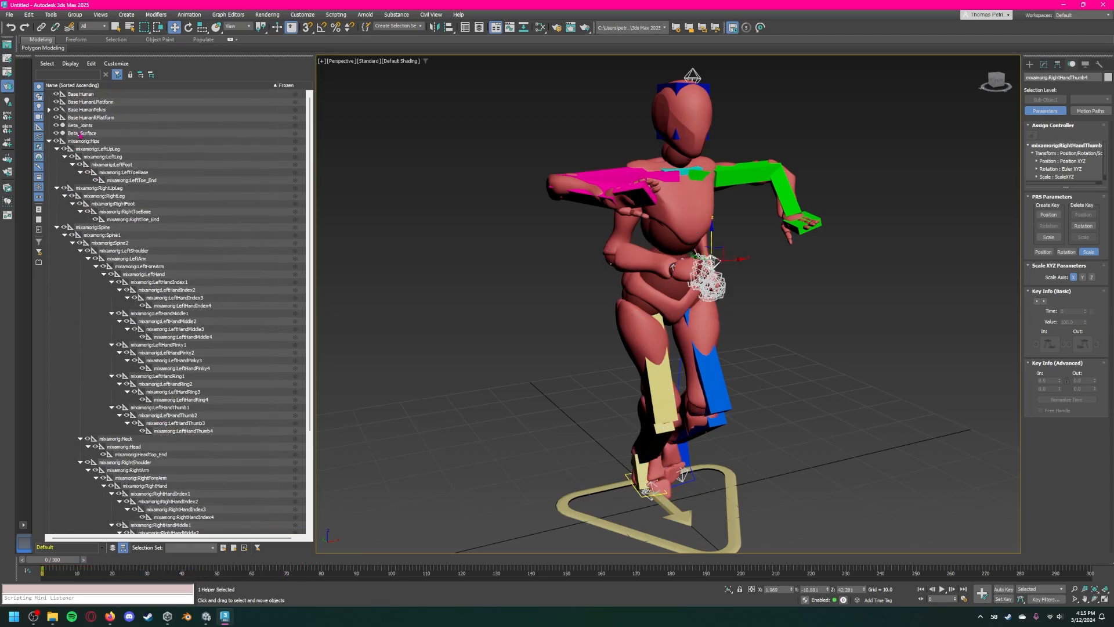
left_click(85, 126, "shift")
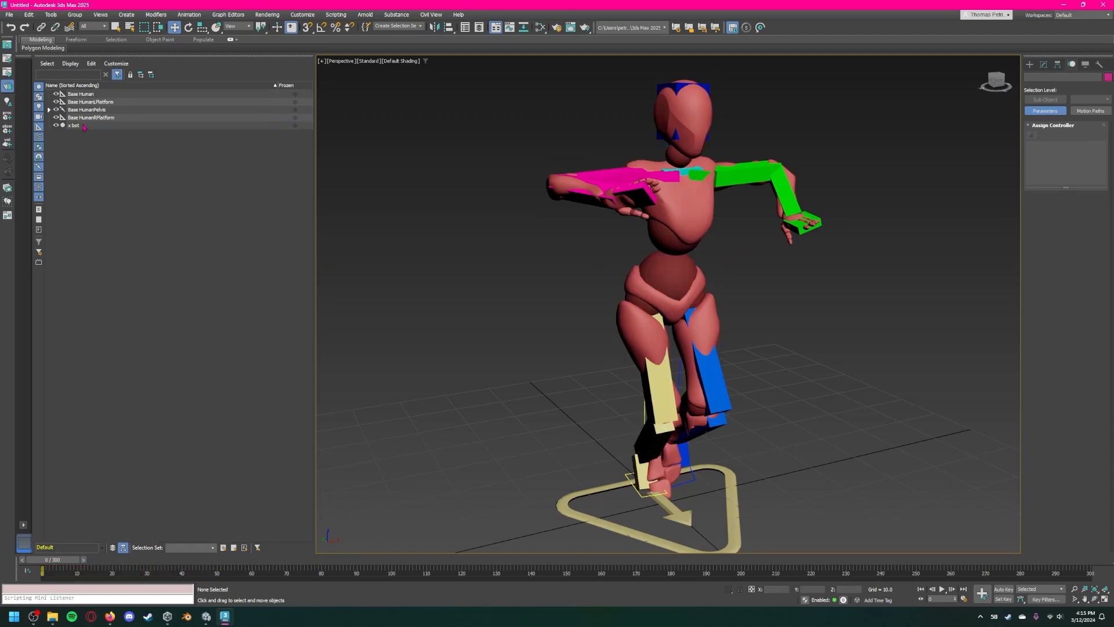
Select the Base Human rig and solo its stand up layer while scrubbing to frame 95, ending with solo off.
scroll(412, 255, "down", 5)
scroll(644, 348, "up", 6)
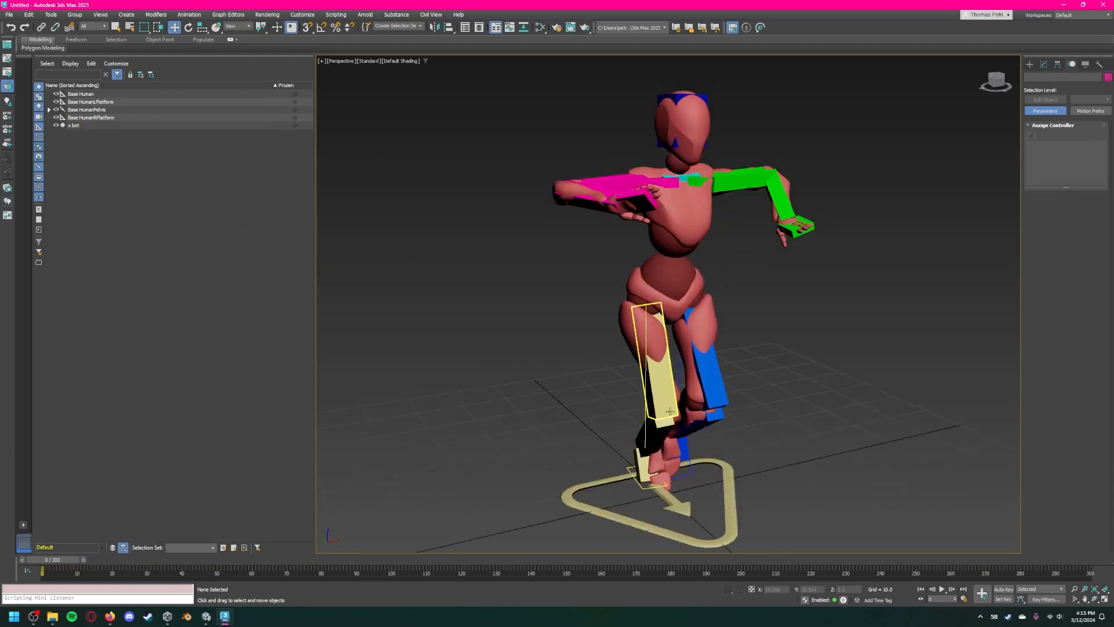
left_click(719, 499)
scroll(807, 384, "down", 4)
left_click(1061, 220)
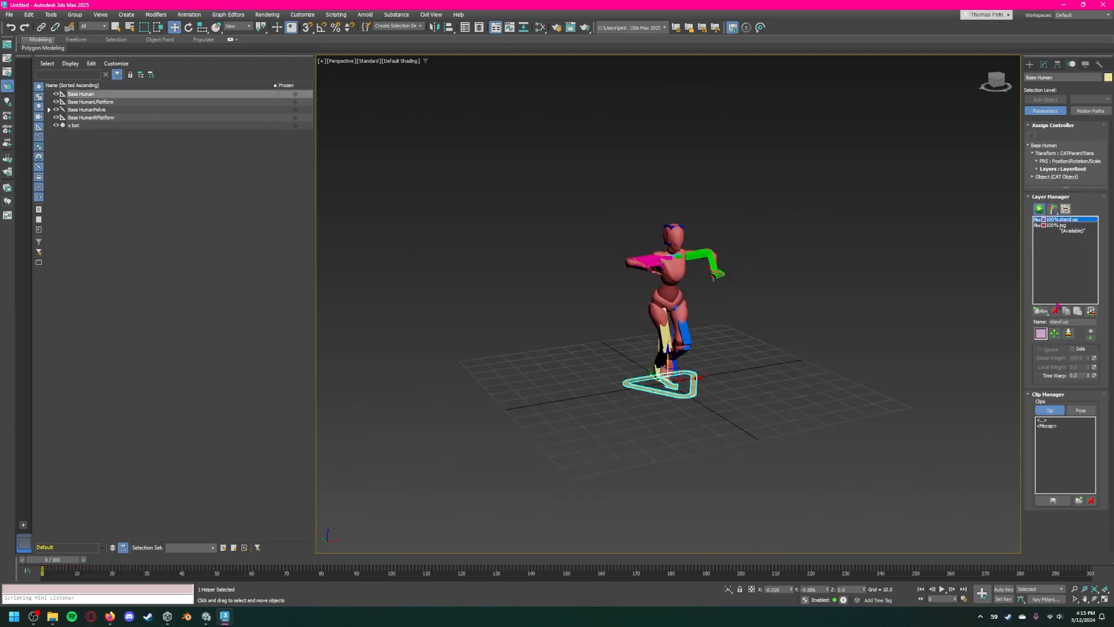
left_click(1071, 349)
left_click_drag(73, 560, 383, 574)
key("w")
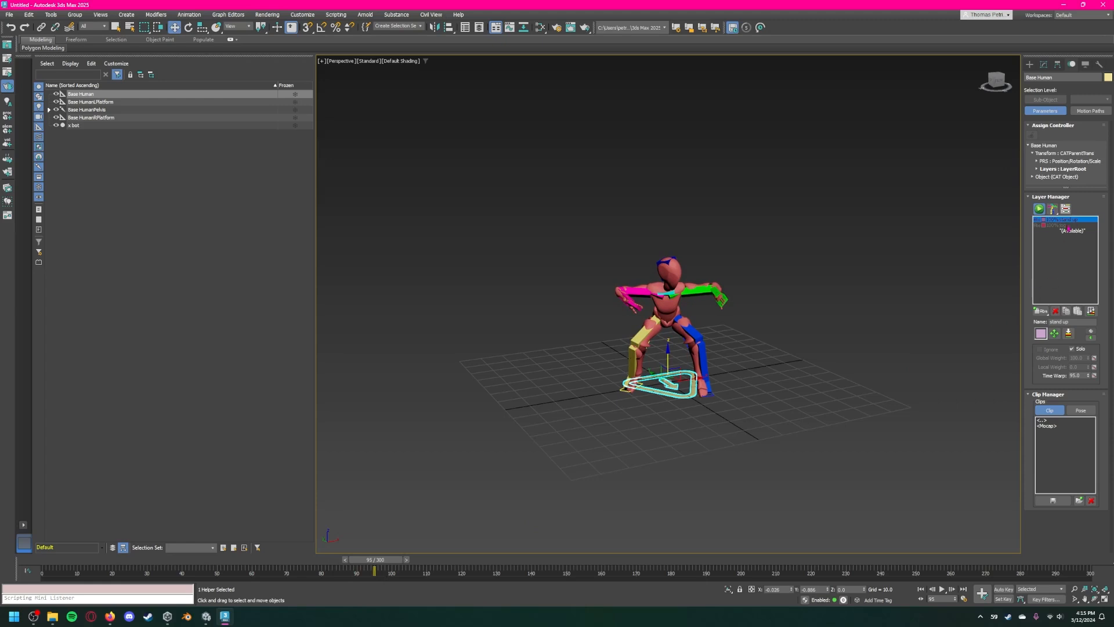
left_click(1071, 348)
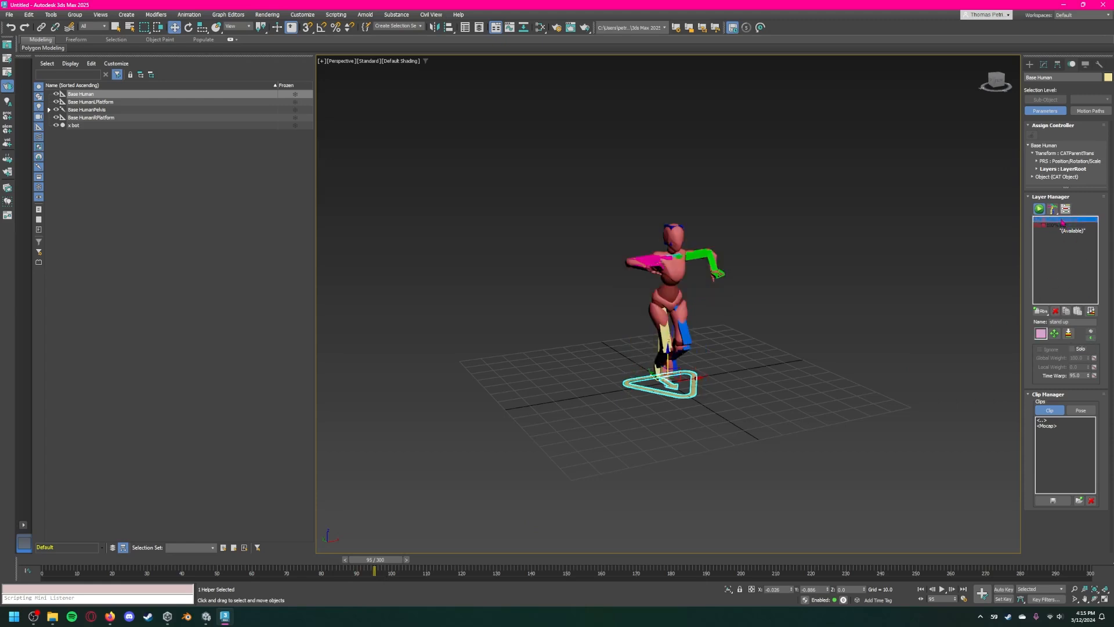
Scrub back to frame 77 and compare the stand up and jog layers by soloing each one.
left_click_drag(364, 564, 306, 586)
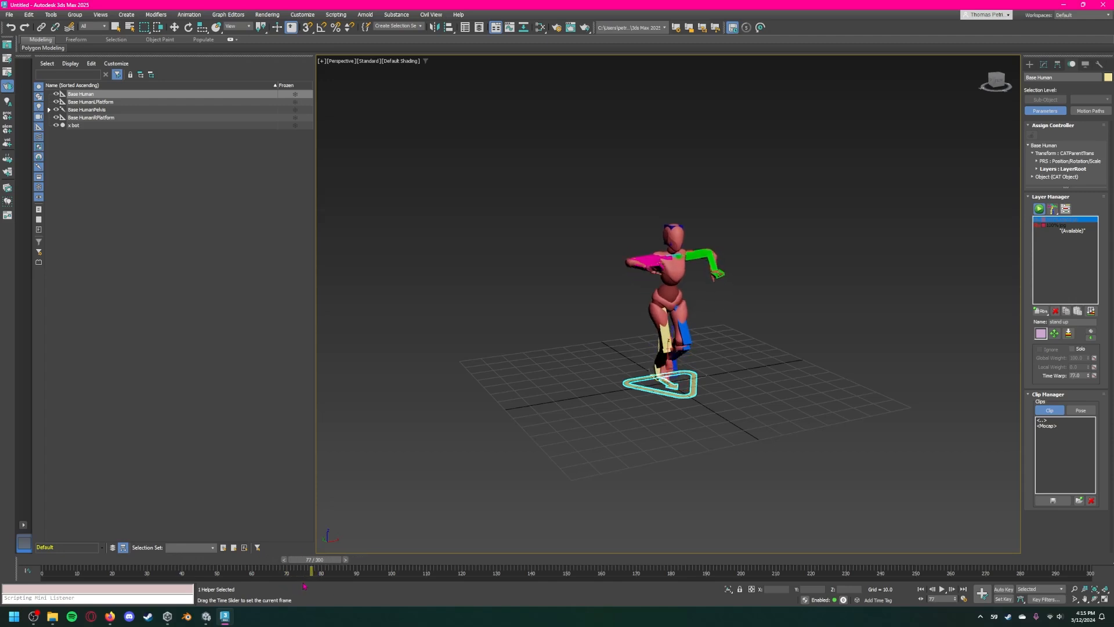
key("w")
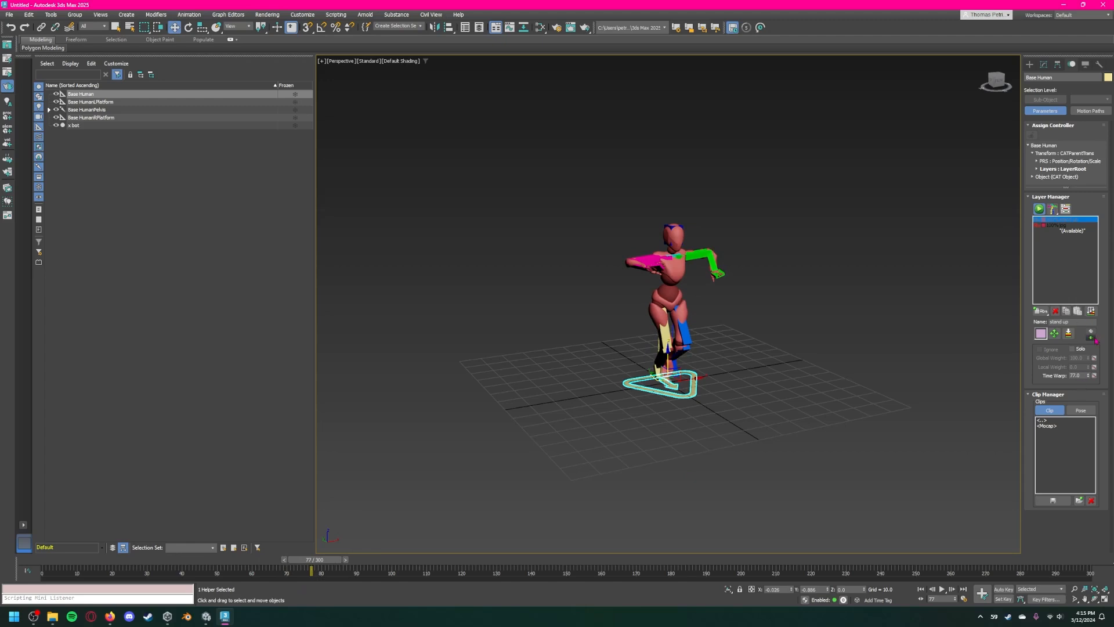
left_click(1072, 348)
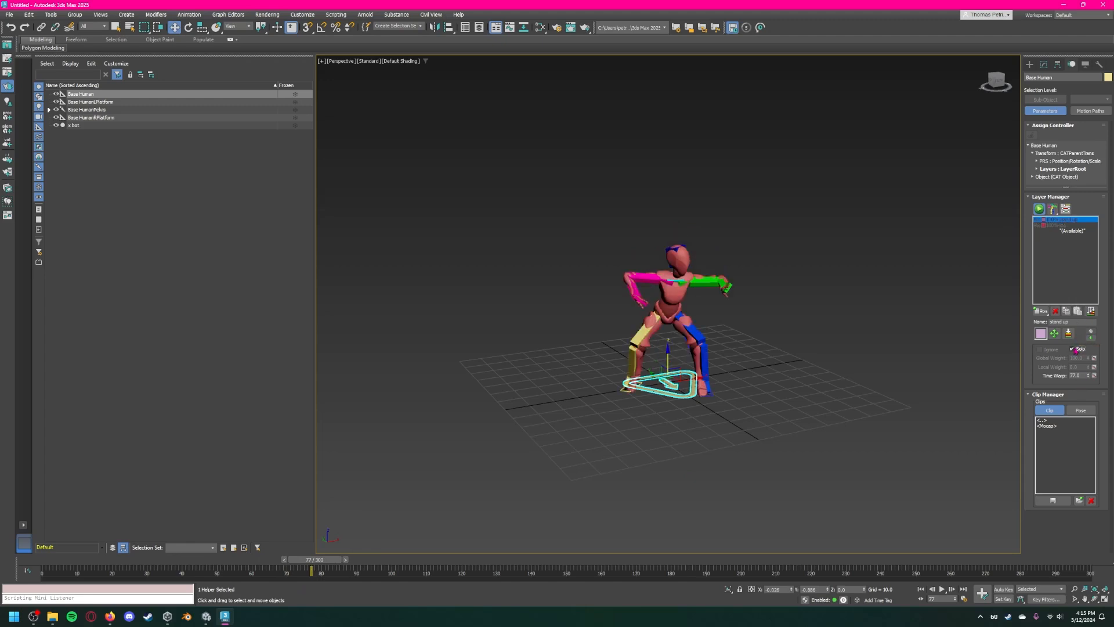
left_click(1061, 225)
left_click(1072, 349)
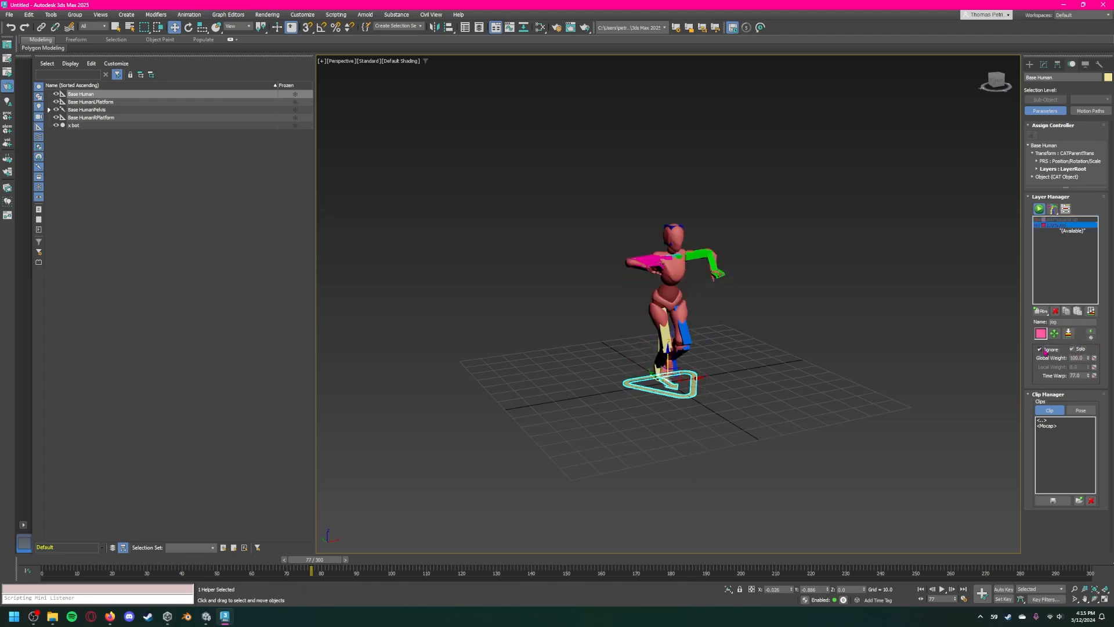
left_click(1071, 349)
Open the Layer Ranges dope sheet for the rig and expand the stand up and jog layer tracks.
left_click(1061, 219)
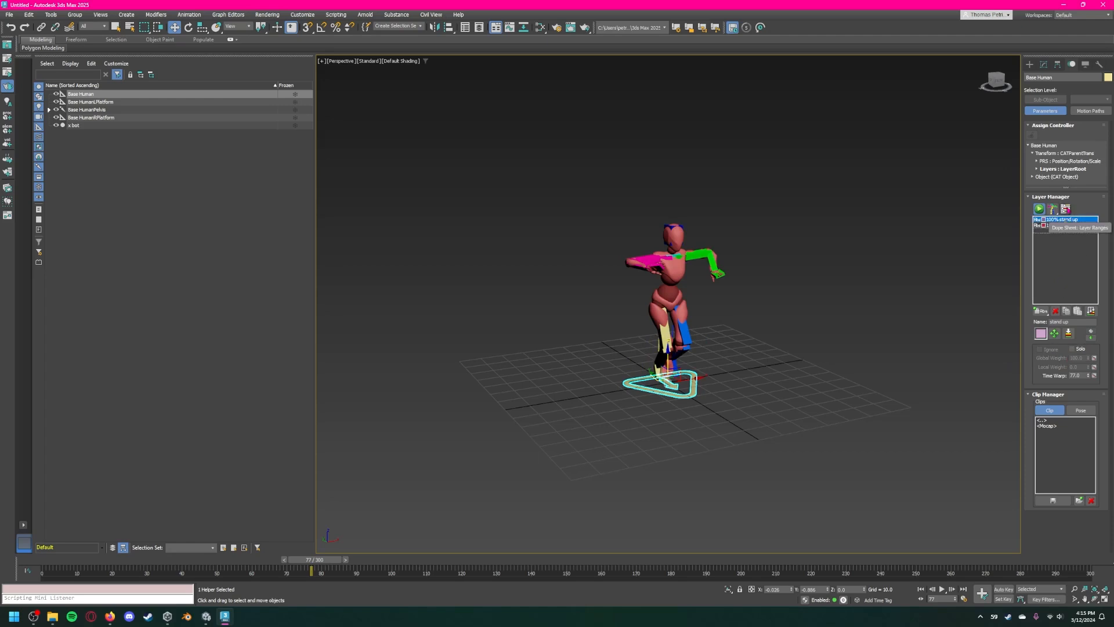
left_click(1065, 208)
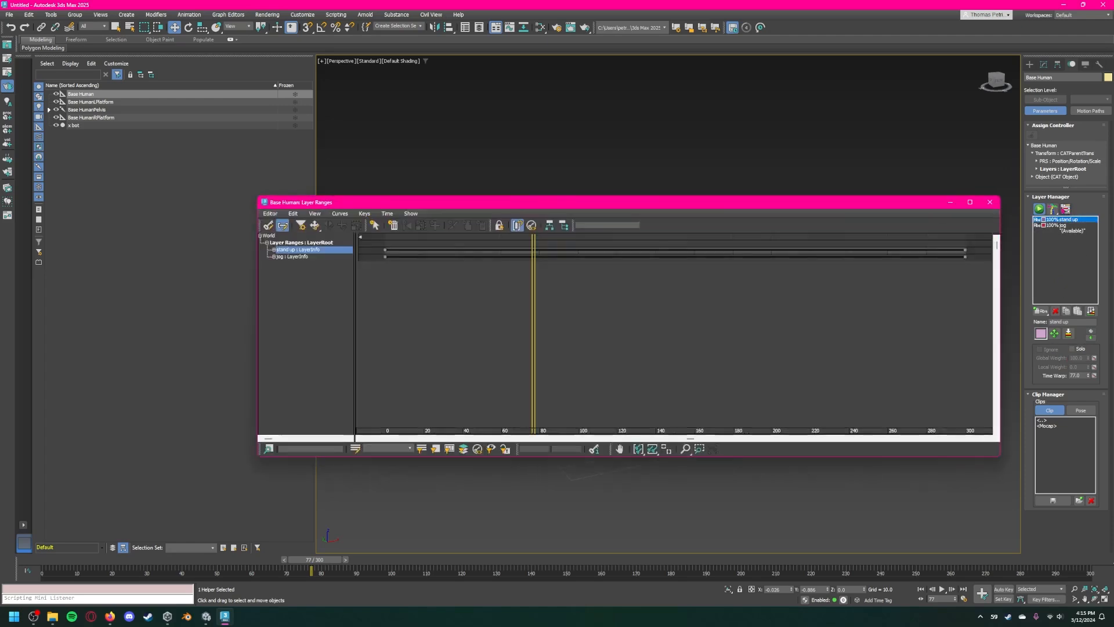
left_click_drag(642, 201, 614, 166)
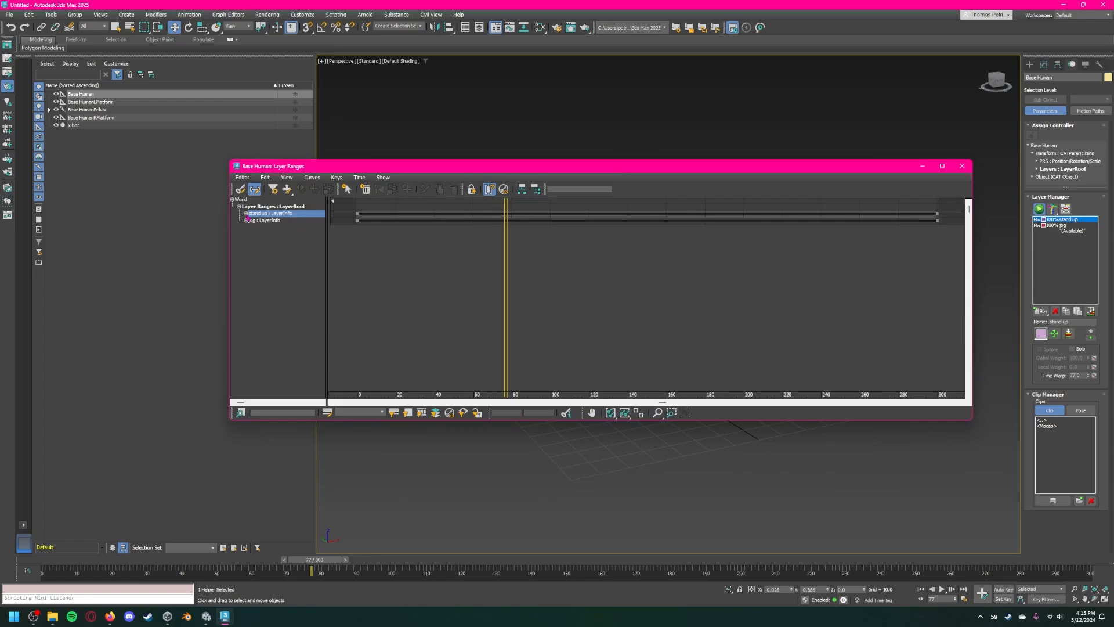
left_click(245, 213)
left_click(245, 234)
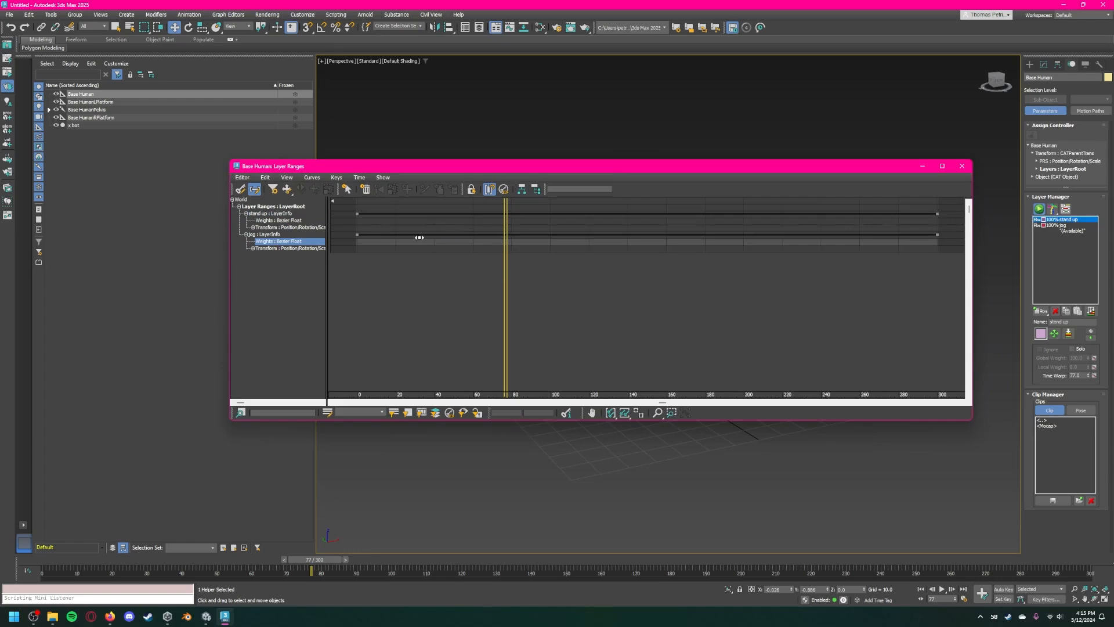
Shift the jog layer's range to start at about frame 95 and set the current time to frame 95.
left_click(387, 236)
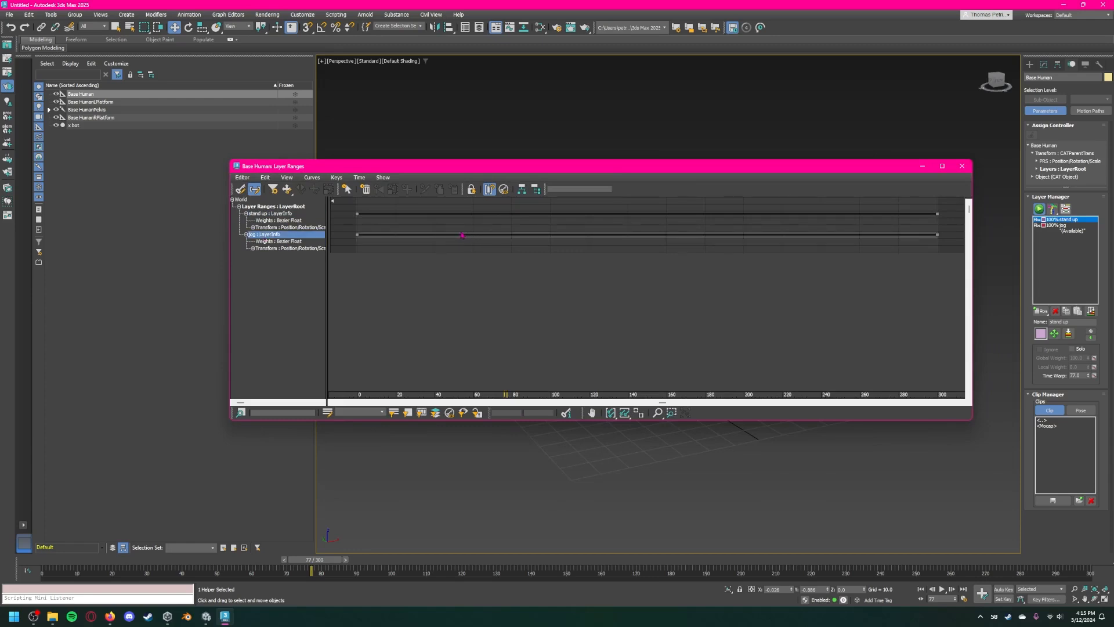
left_click_drag(378, 235, 556, 254)
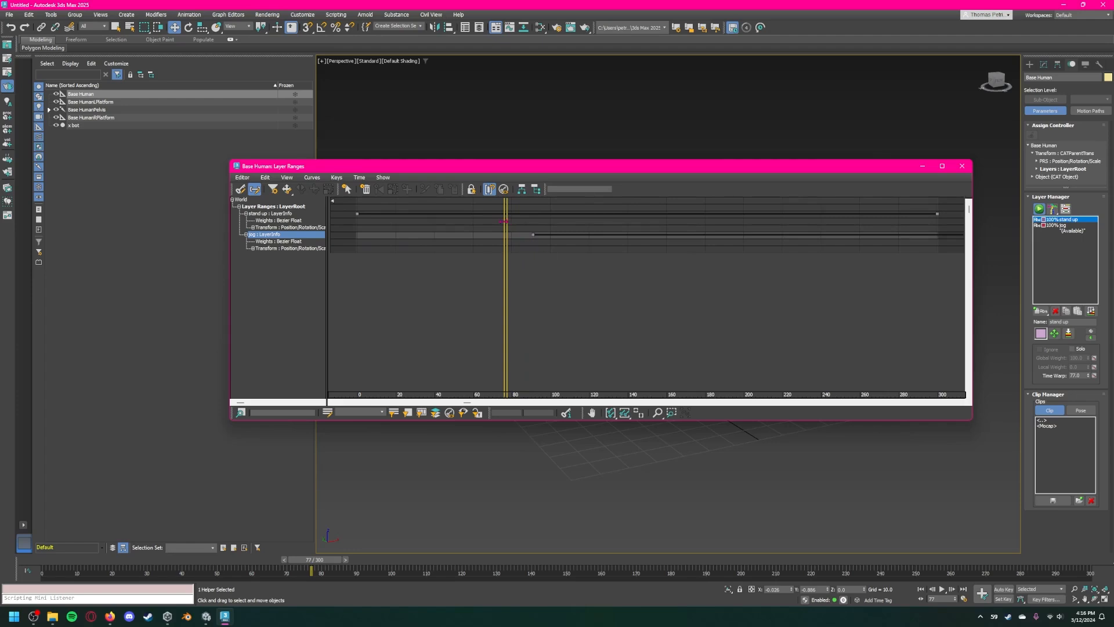
left_click_drag(504, 221, 579, 234)
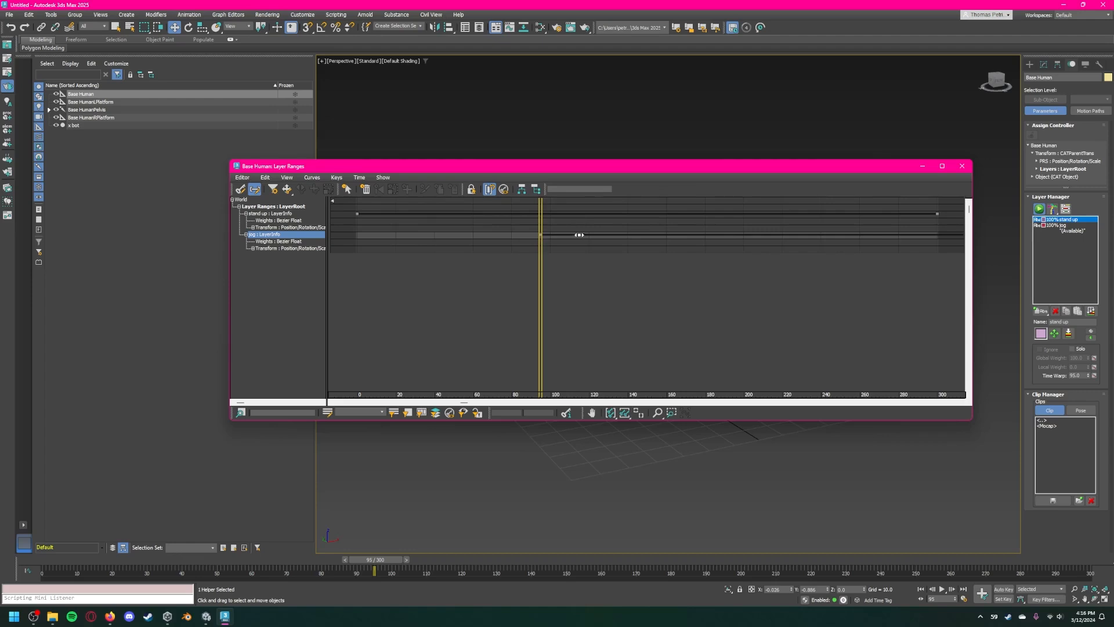
Add a key to the jog layer's Weights track at frame 0 with a value of 0.
left_click(280, 242)
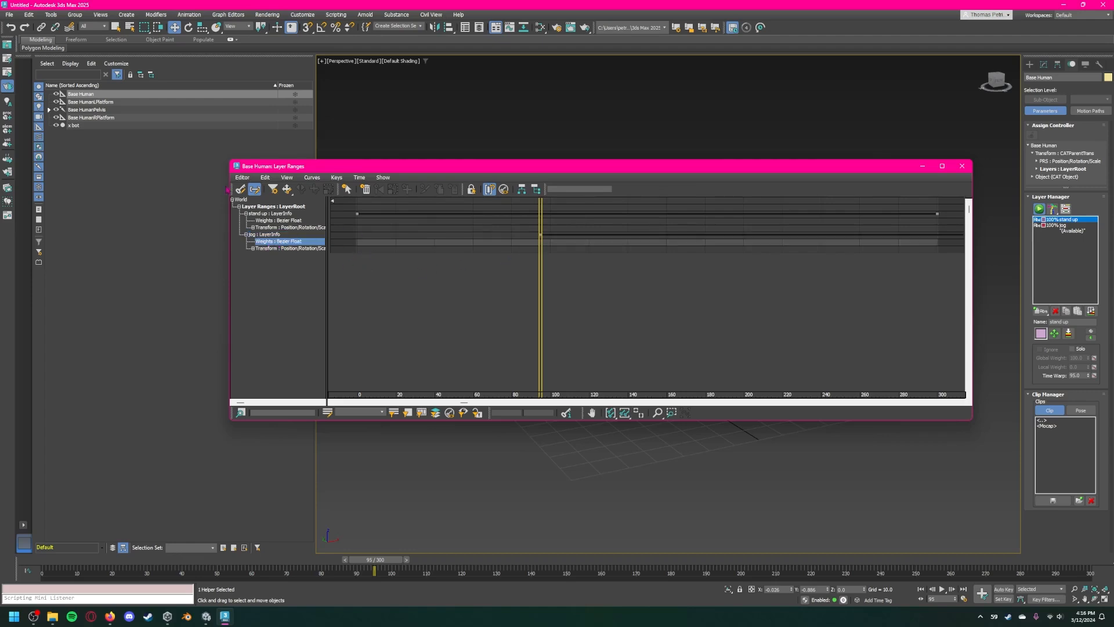
left_click(239, 190)
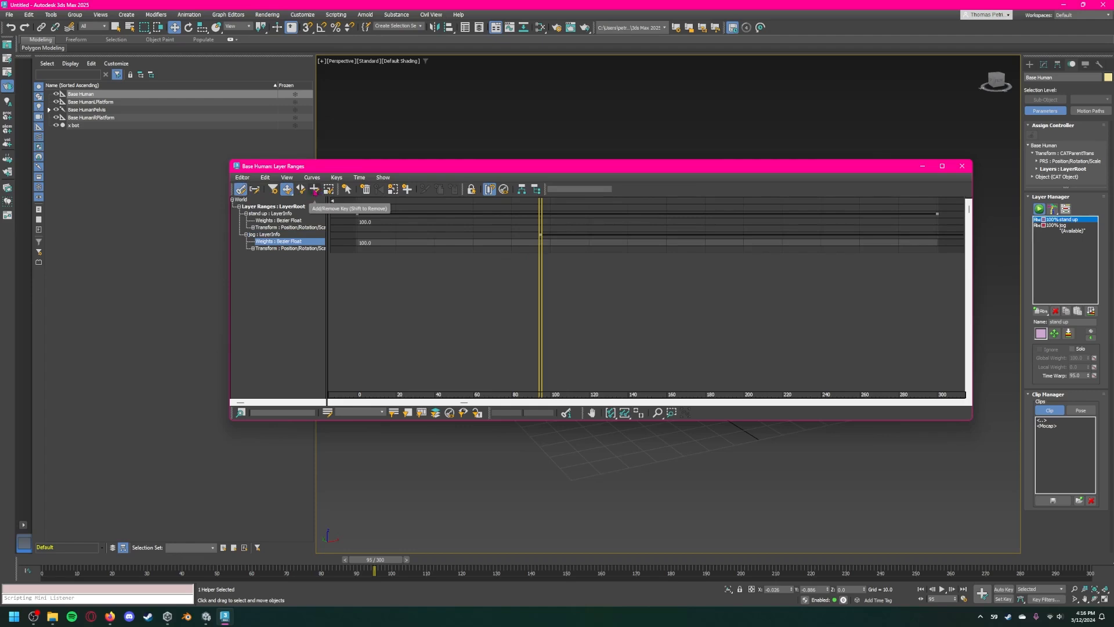
left_click(314, 189)
left_click(408, 242)
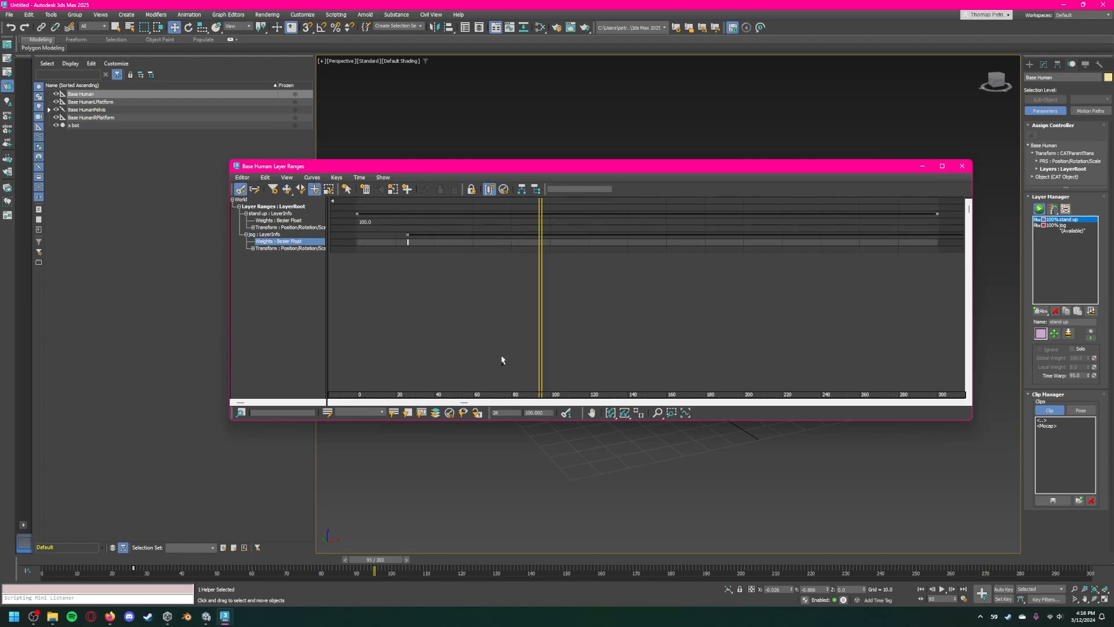
double_click(505, 414)
type("0")
key("Return")
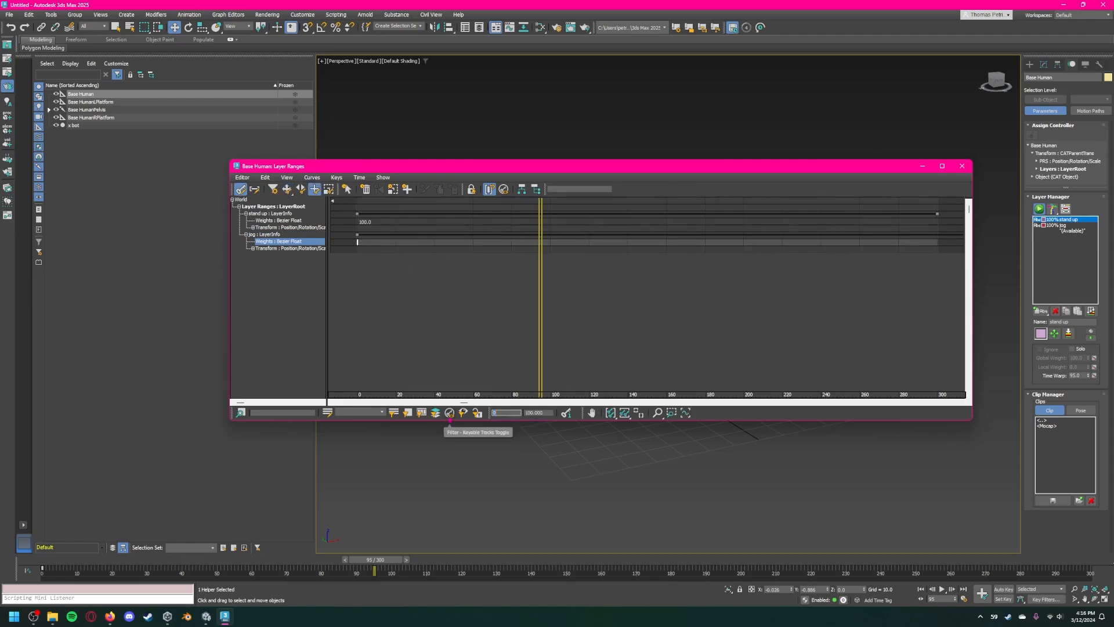
double_click(543, 412)
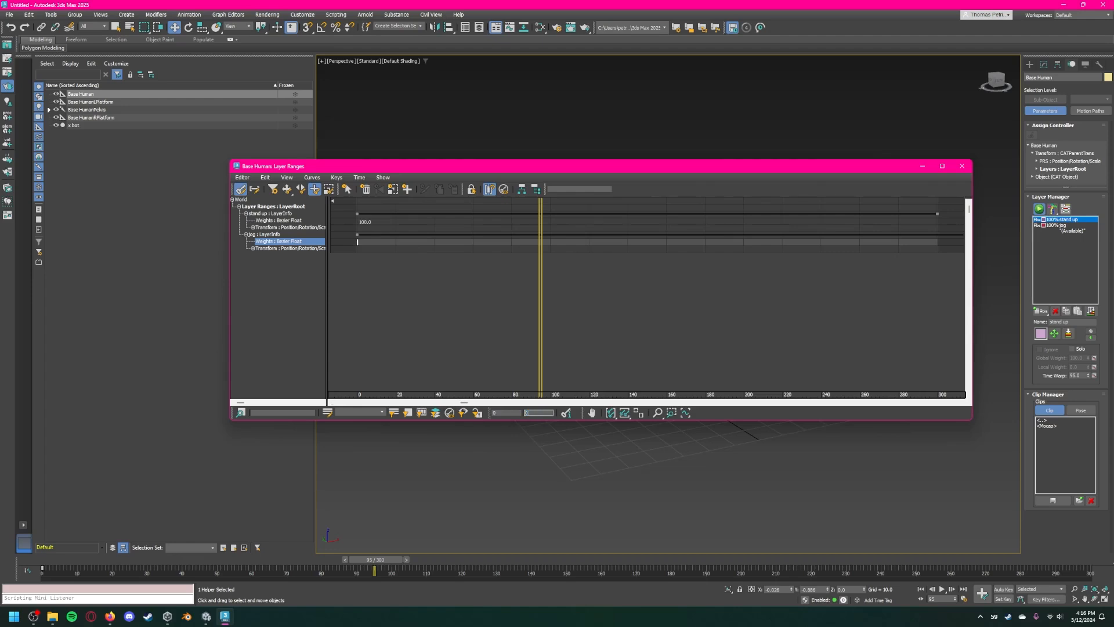
Add jog Weights keys with a value of 0 at frame 95 and 100 at frame 96.
left_click(554, 242)
double_click(505, 412)
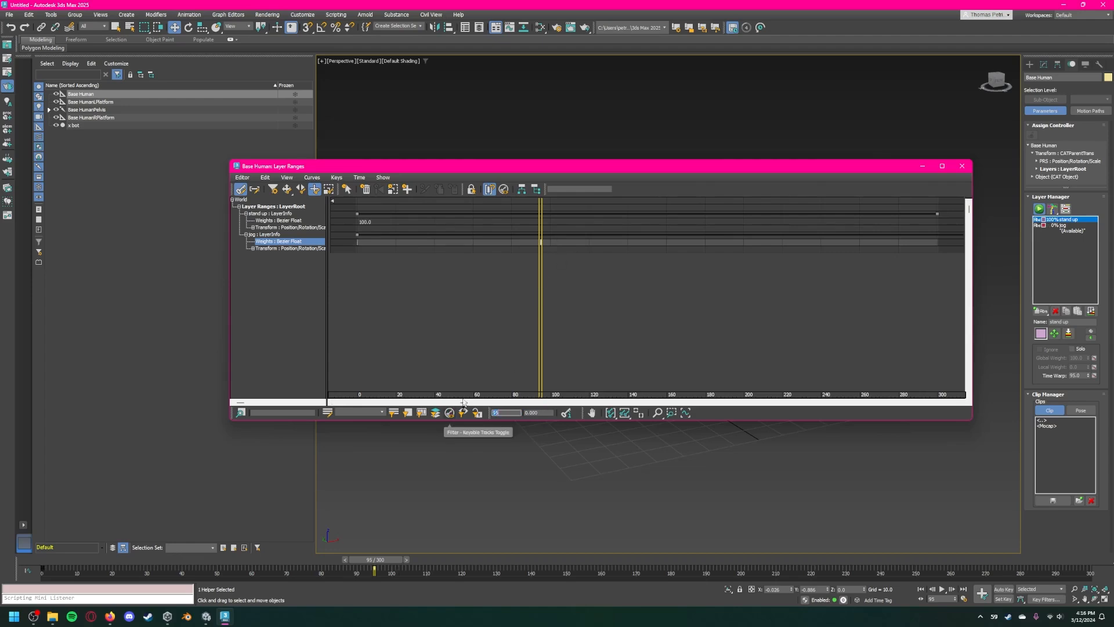
left_click(556, 242)
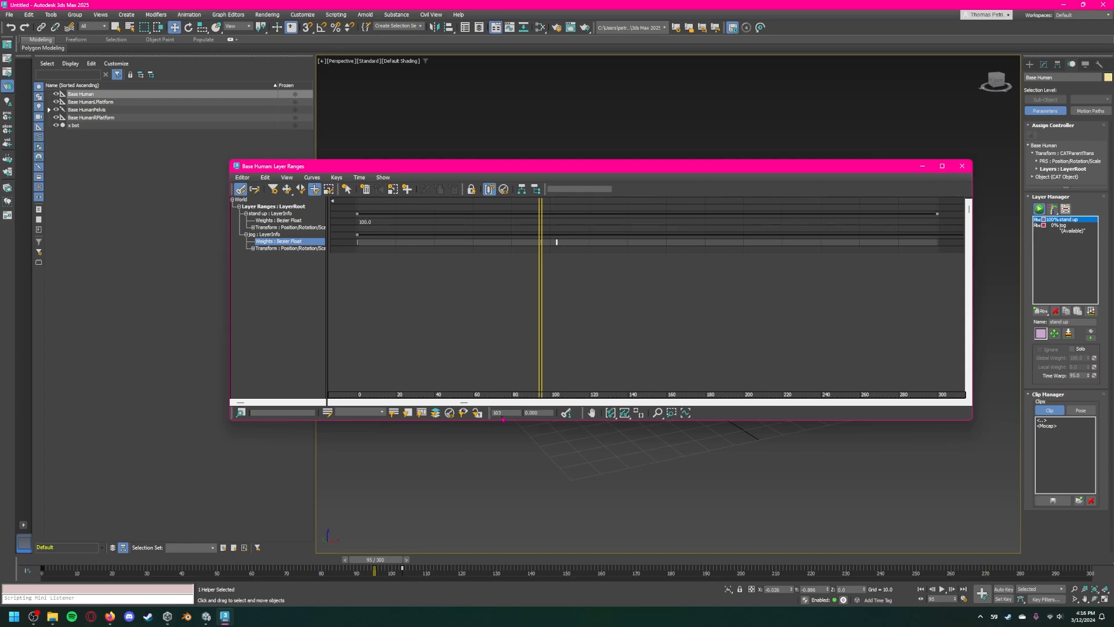
double_click(503, 416)
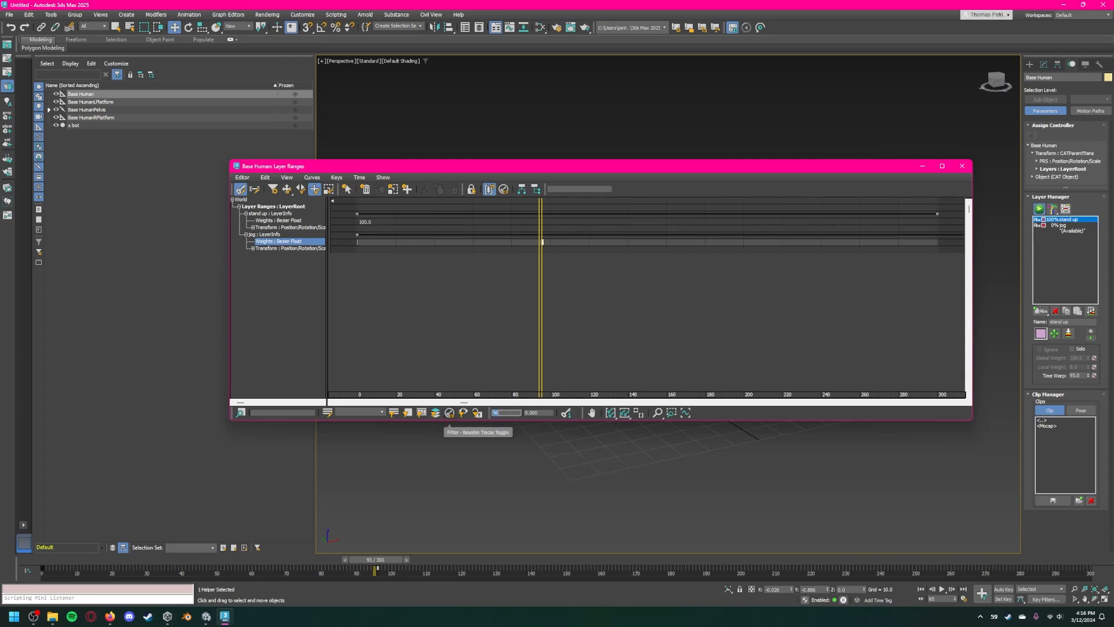
key("Tab")
type("10")
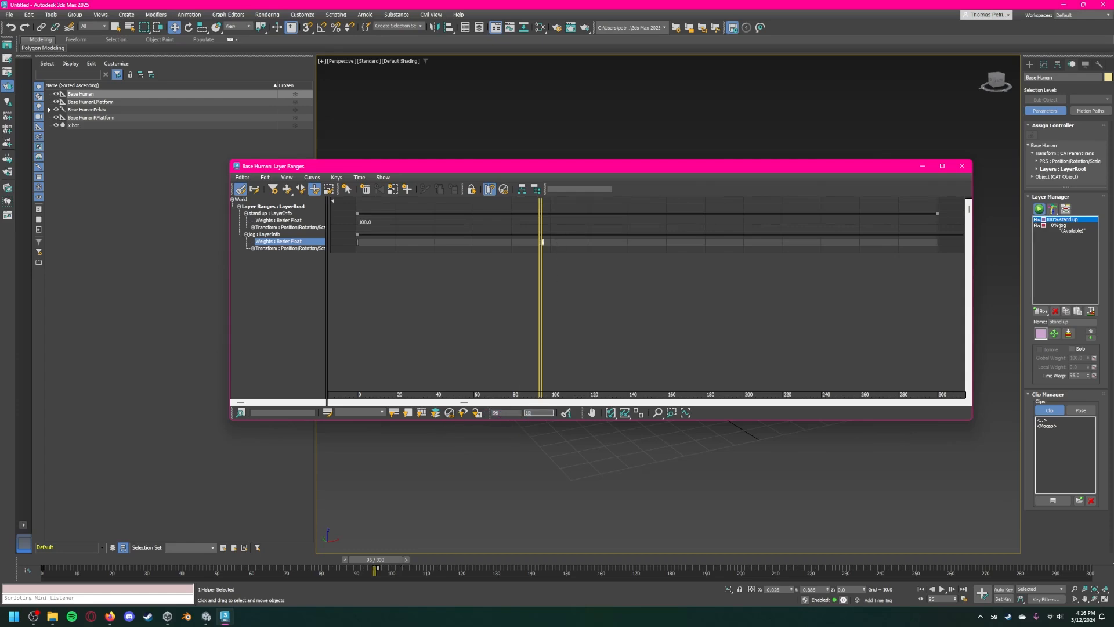
type("0")
key("Return")
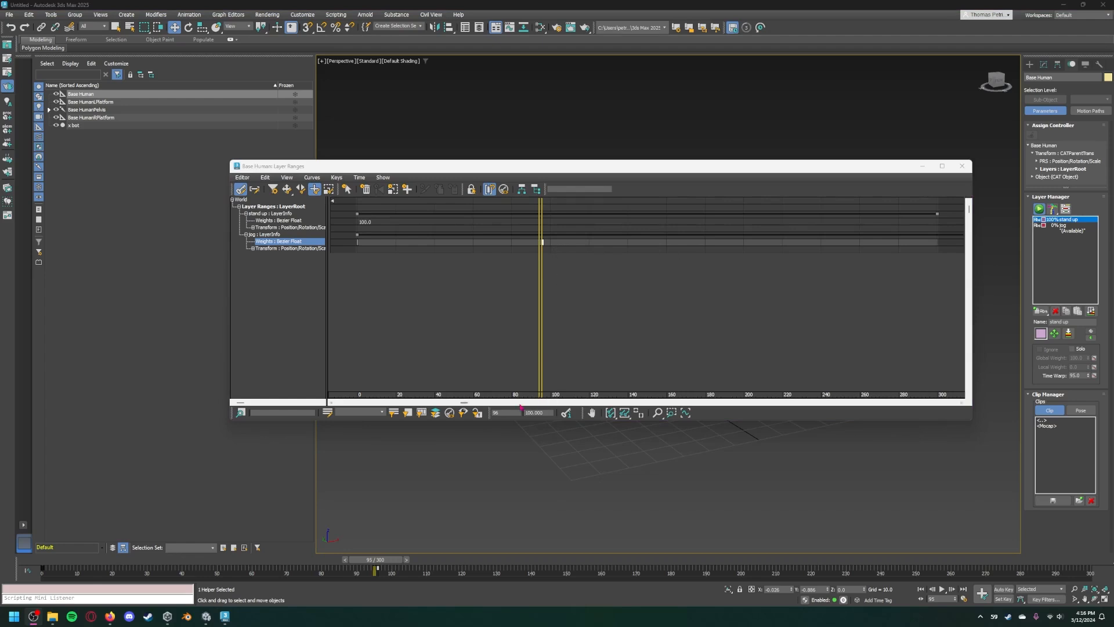
Add a jog Weights key of 100 at frame 172 and another key at frame 173, and close the dope sheet.
left_click(597, 243)
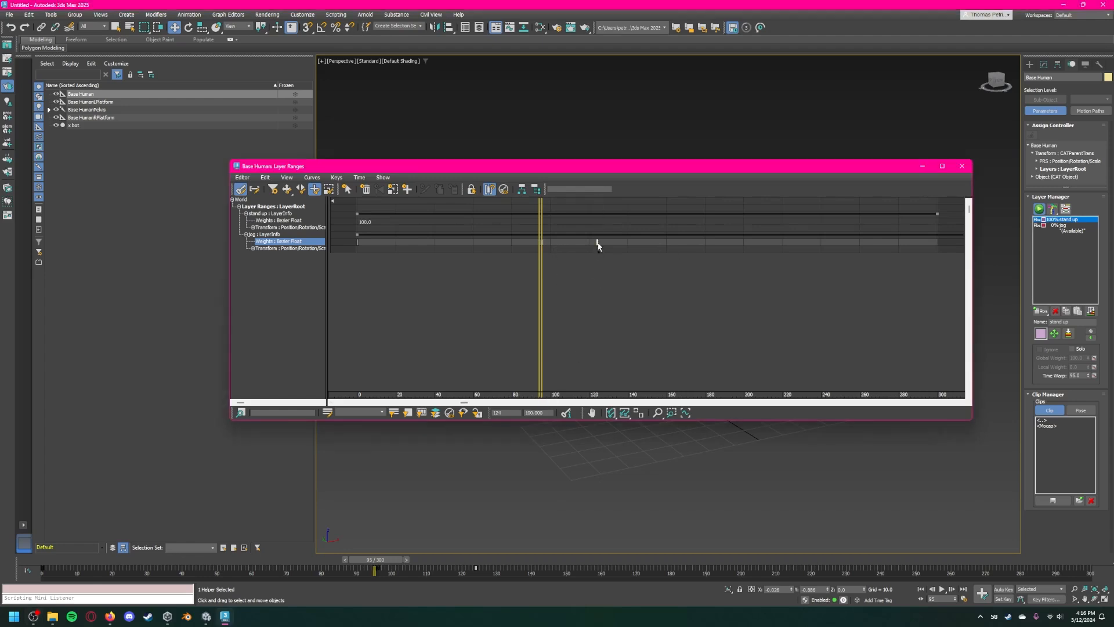
key("7")
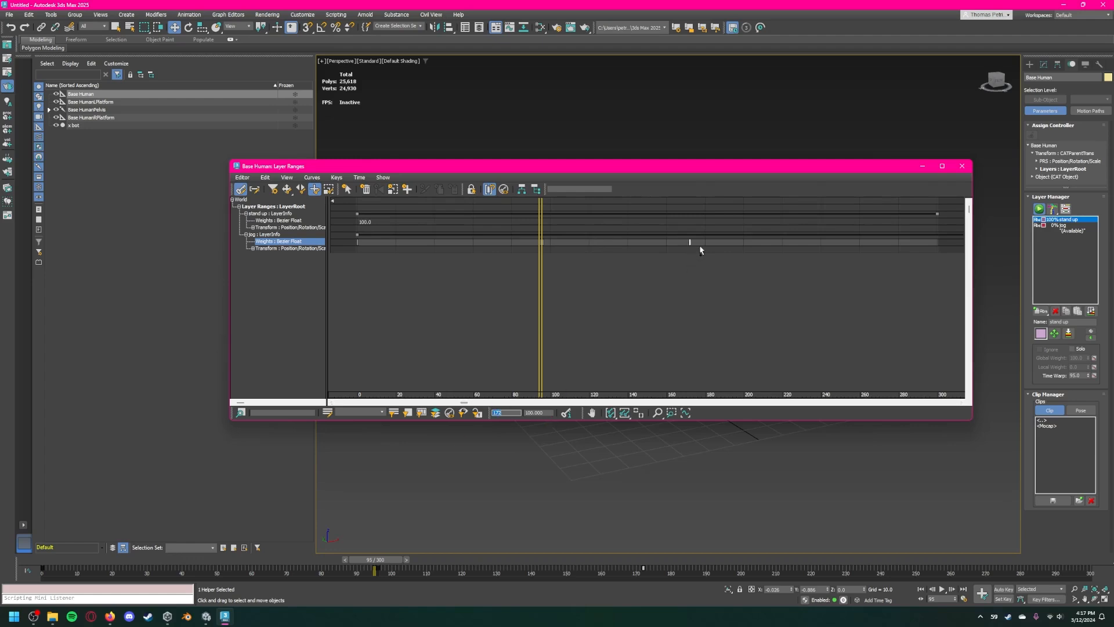
left_click(704, 242)
type("1")
key("Tab")
left_click(962, 167)
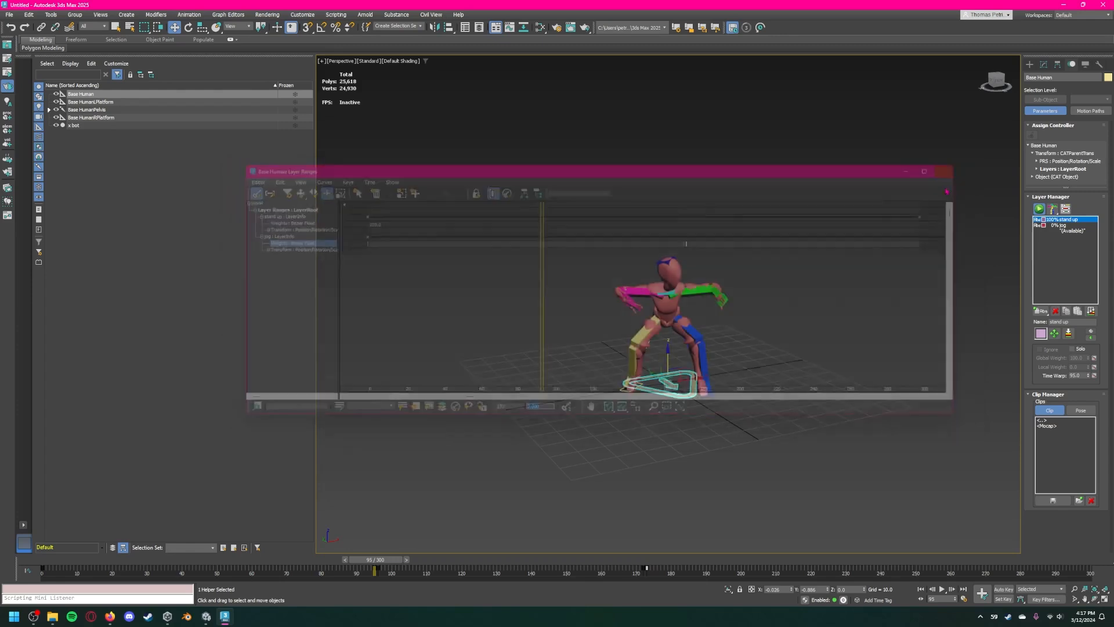
Return to frame 0 and play the animation to check the switch from stand up to jog.
left_click_drag(375, 562, 36, 565)
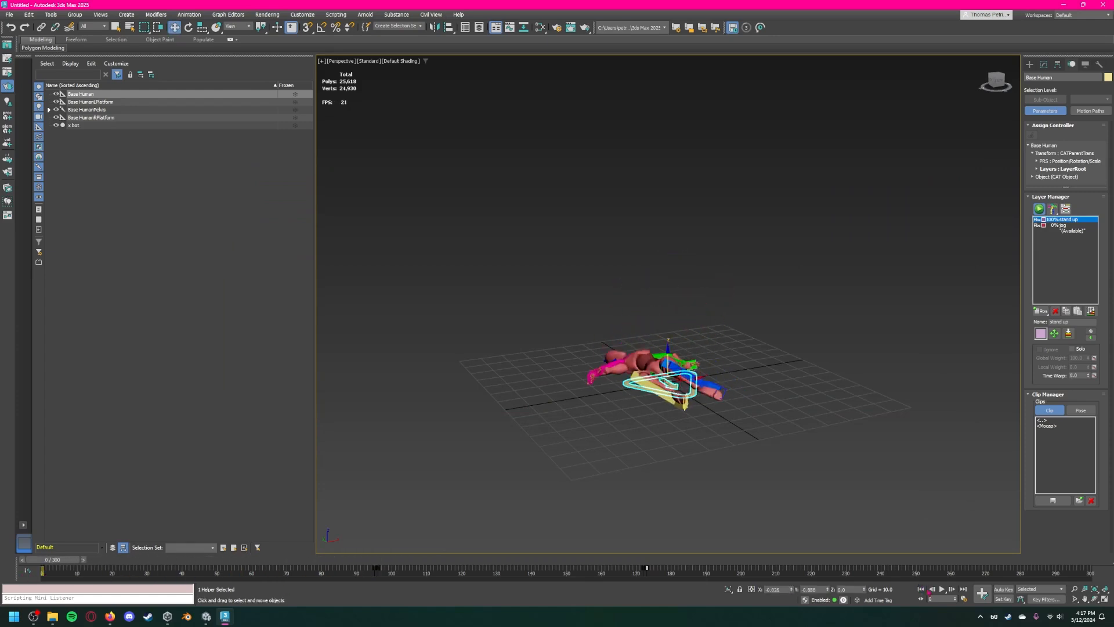
left_click(941, 589)
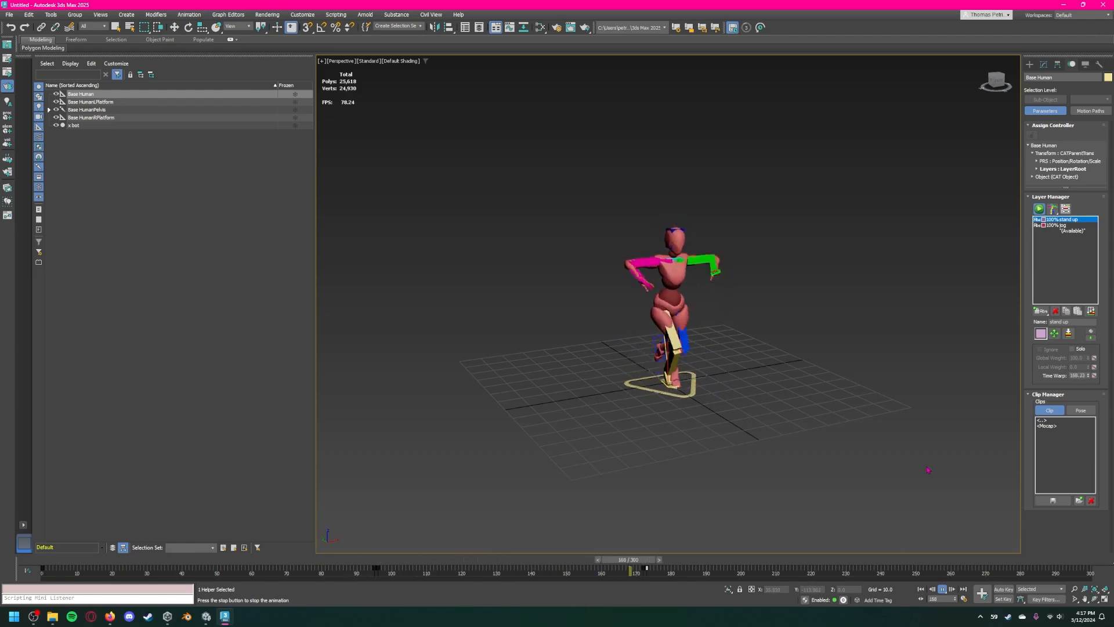
Return the timeline to frame 0 and start an FBX export named human test doll into the cattest project's Assets folder.
left_click(942, 589)
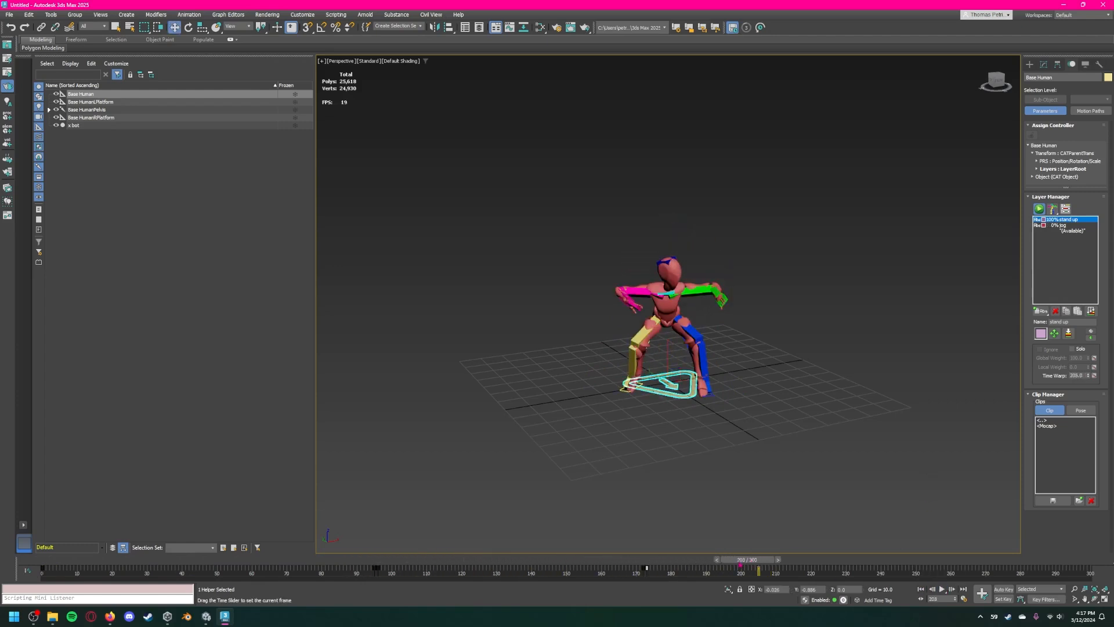
left_click_drag(748, 559, 52, 560)
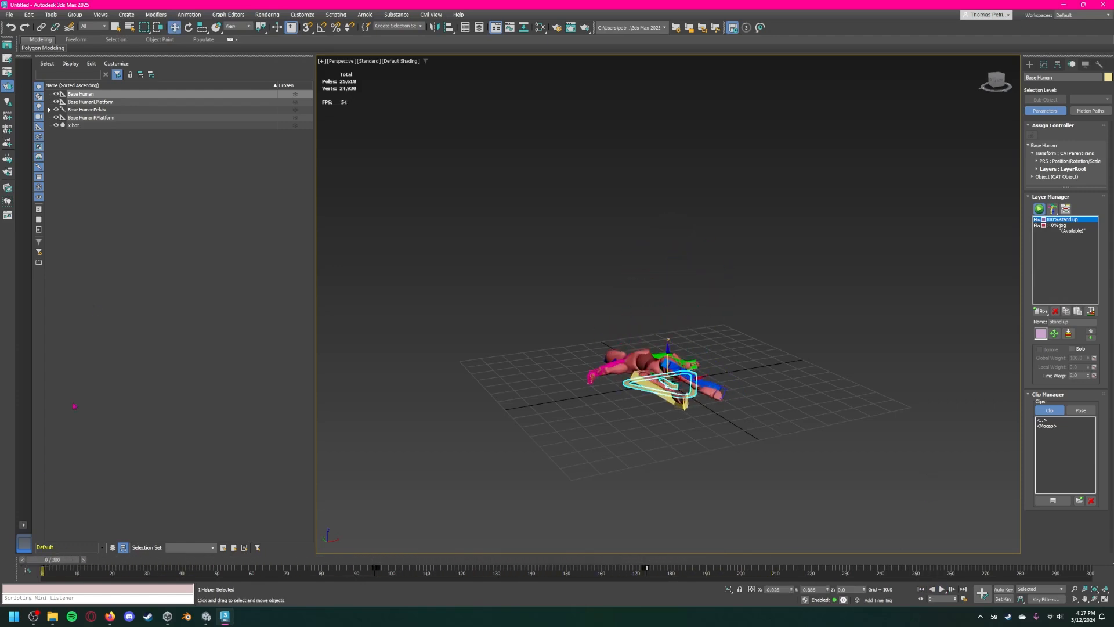
left_click(9, 15)
mouse_move(39, 163)
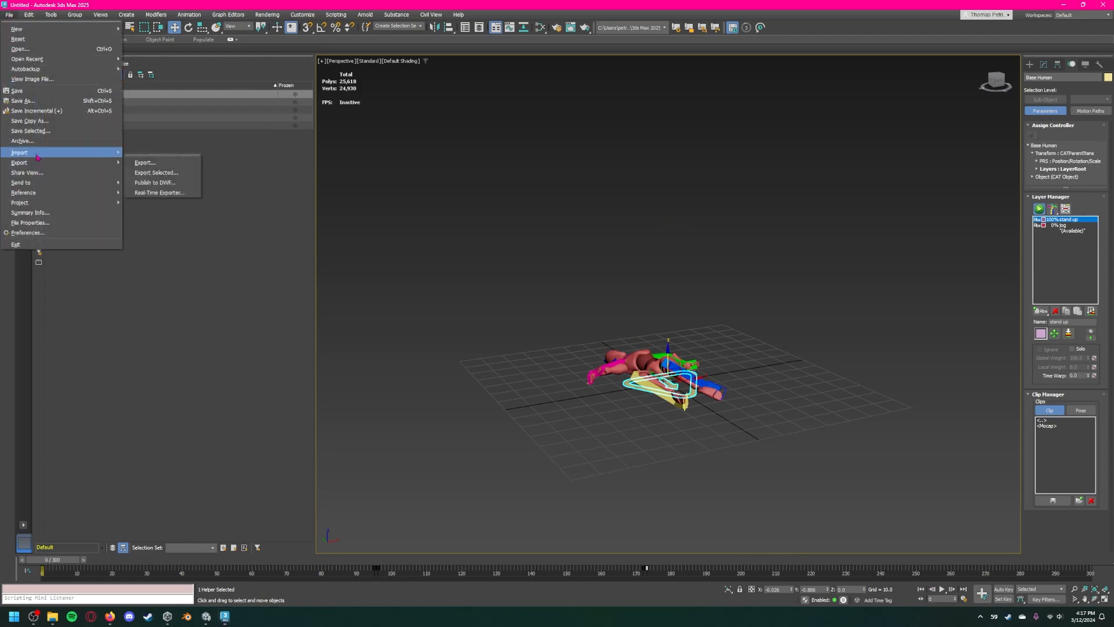
left_click(145, 163)
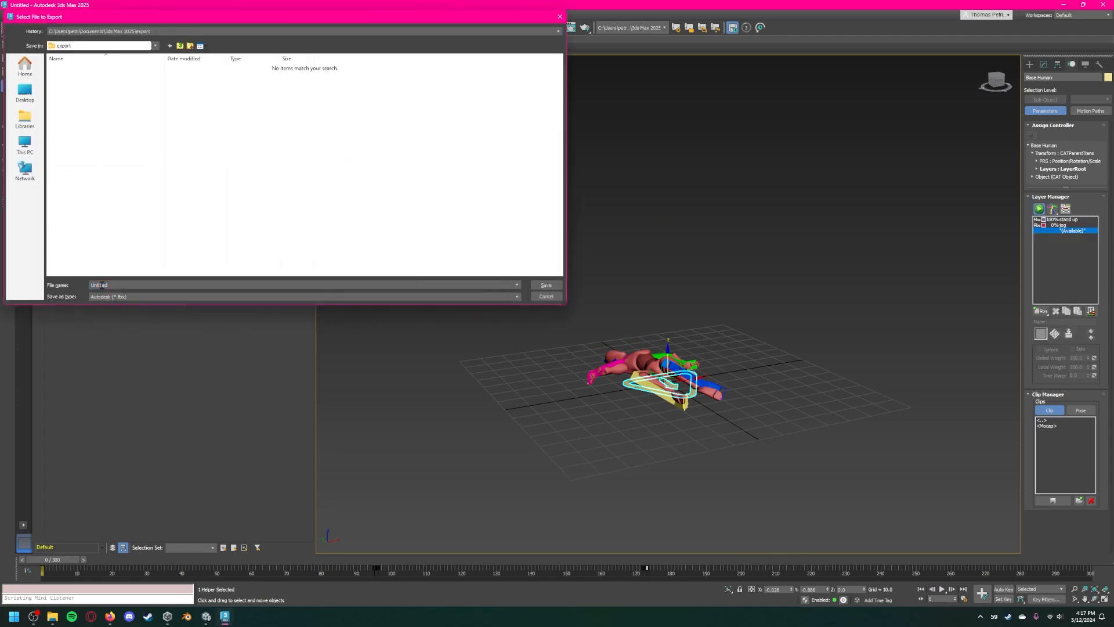
type("human test doll")
left_click(25, 92)
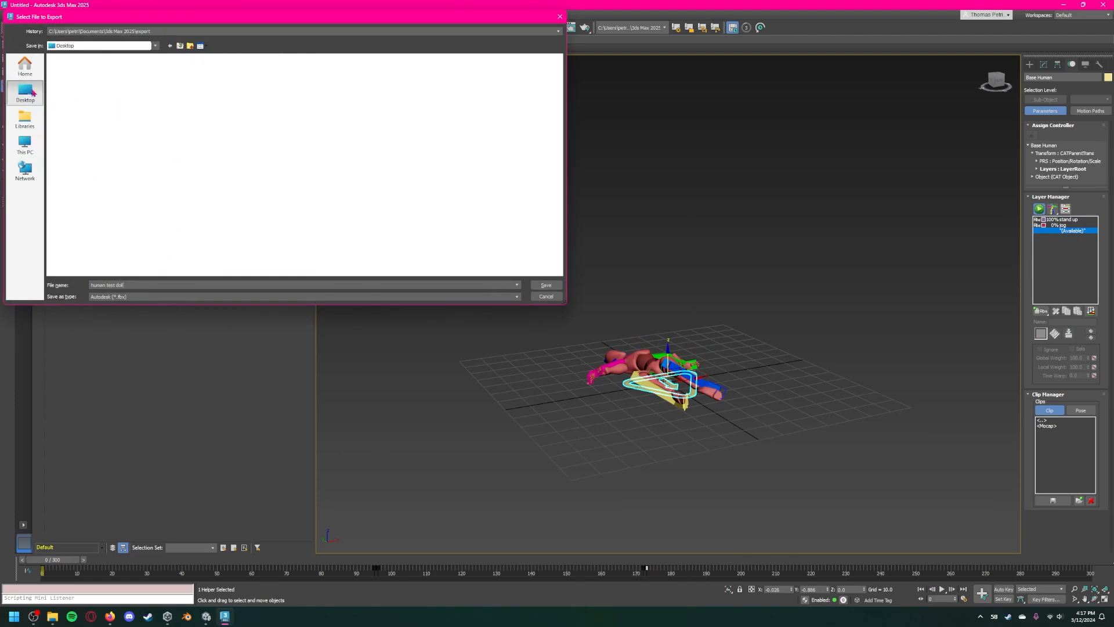
double_click(383, 123)
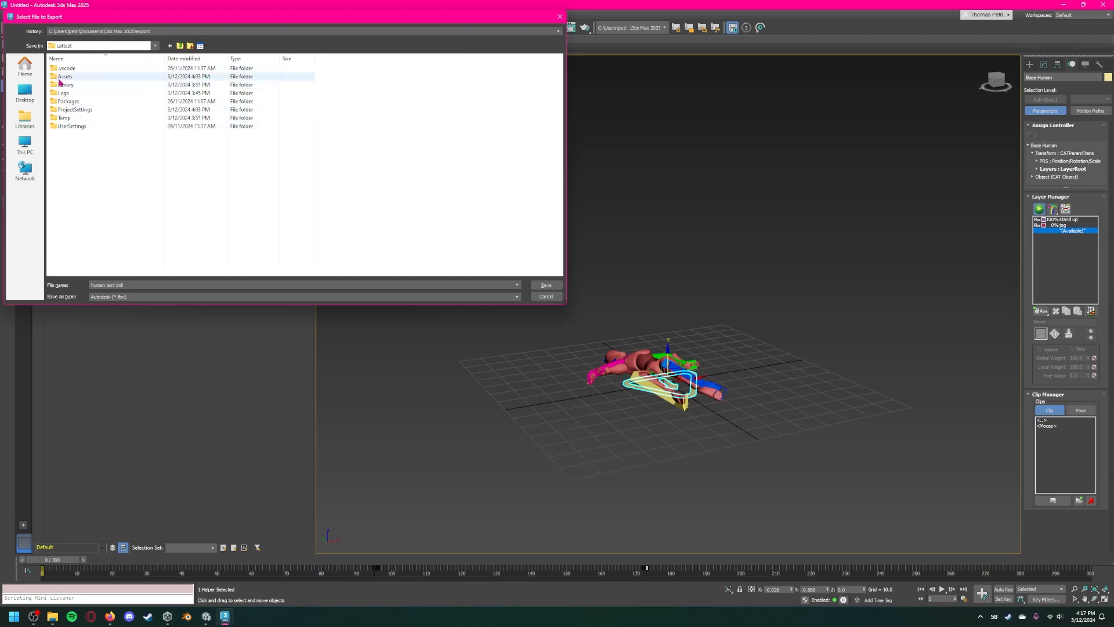
double_click(67, 69)
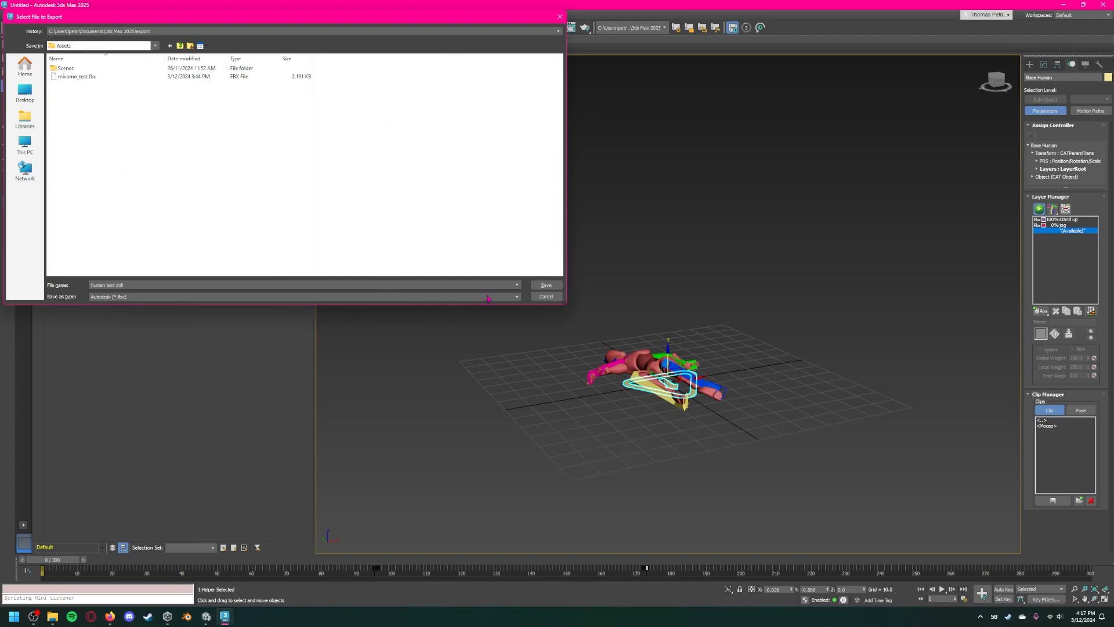
left_click(551, 284)
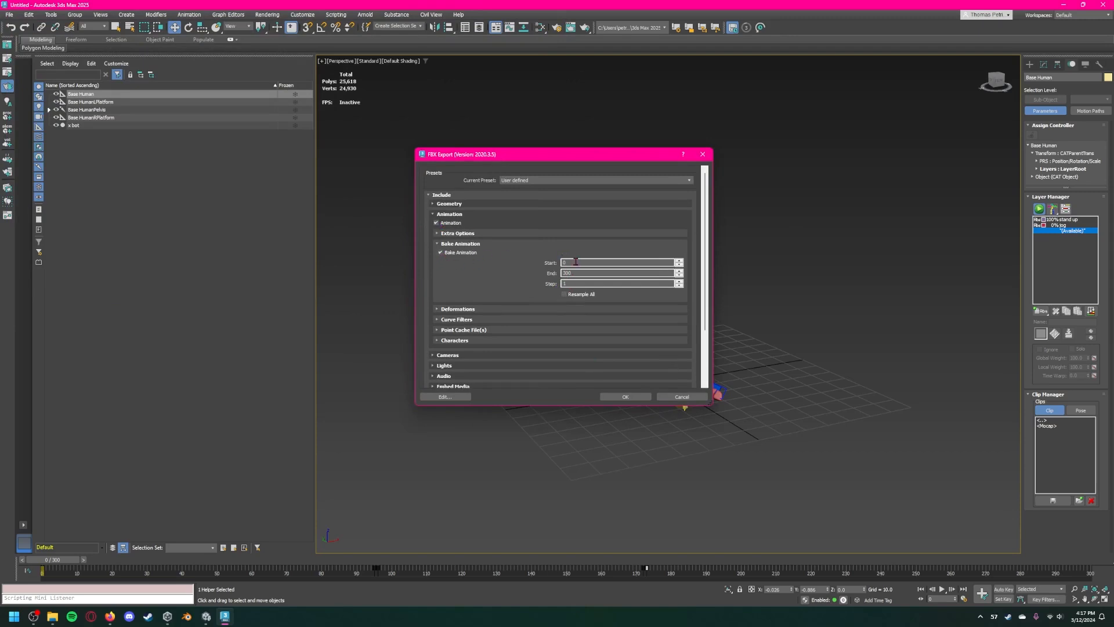
Complete the FBX export with animation baked from frame 0 to 300, reviewing the affected bones in the report before closing it.
left_click(624, 396)
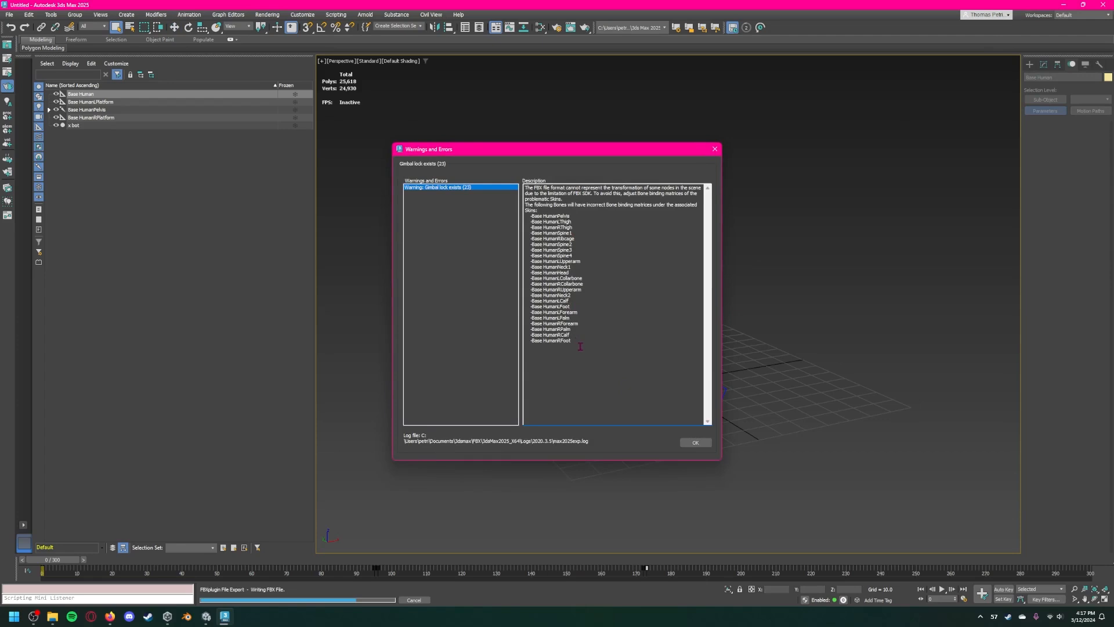
left_click_drag(579, 344, 675, 208)
left_click_drag(585, 367, 525, 216)
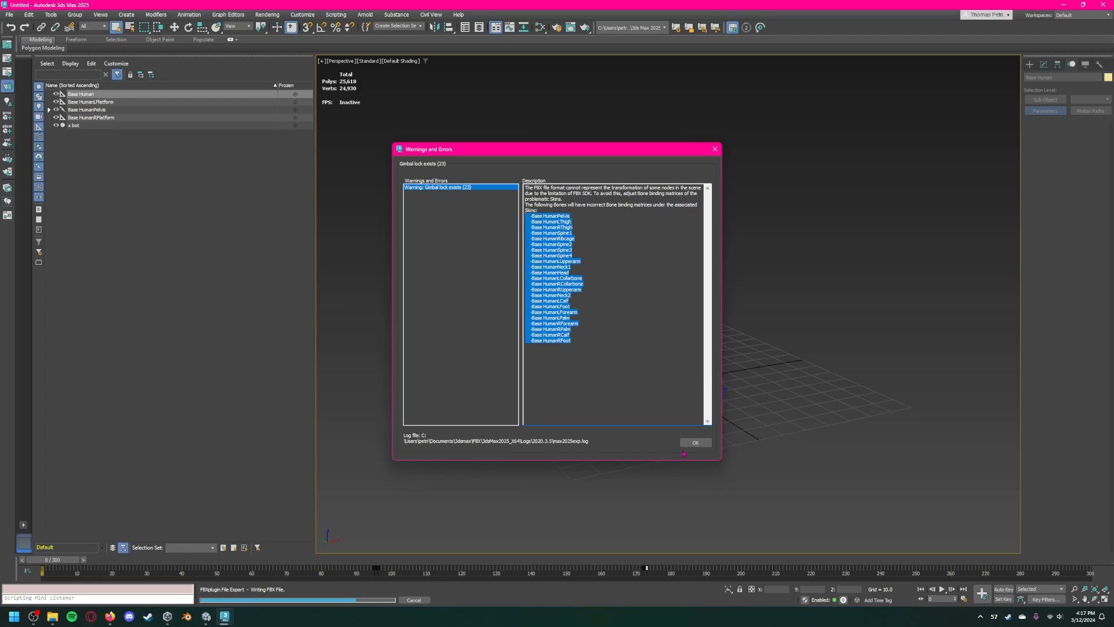
left_click(694, 443)
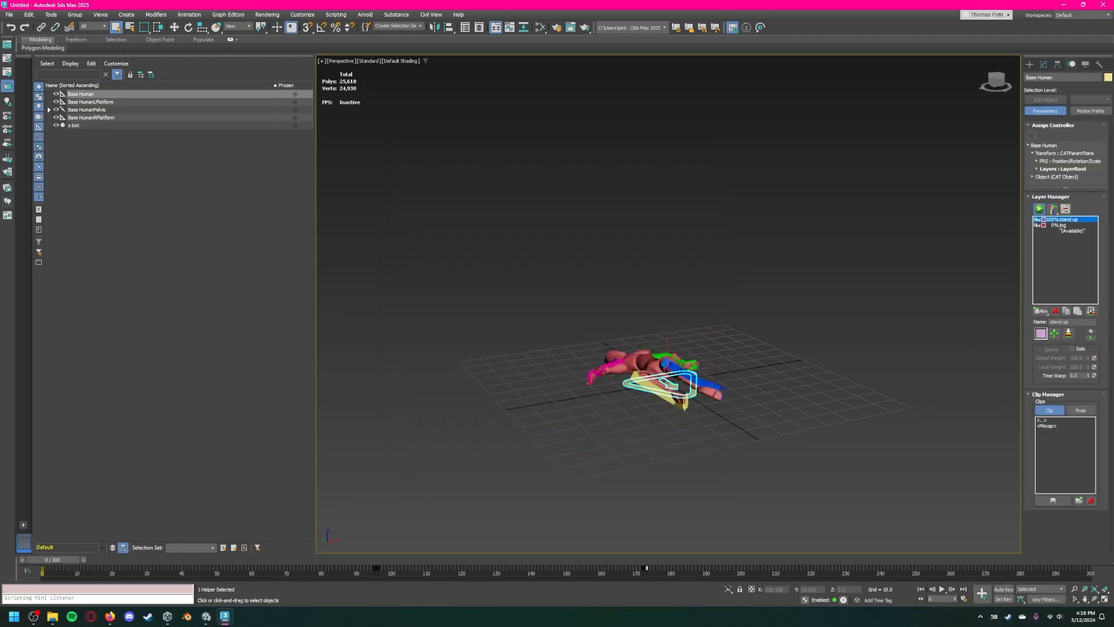
Switch to Unity and delete the mixamo_test object from SampleScene.
key("alt+Tab")
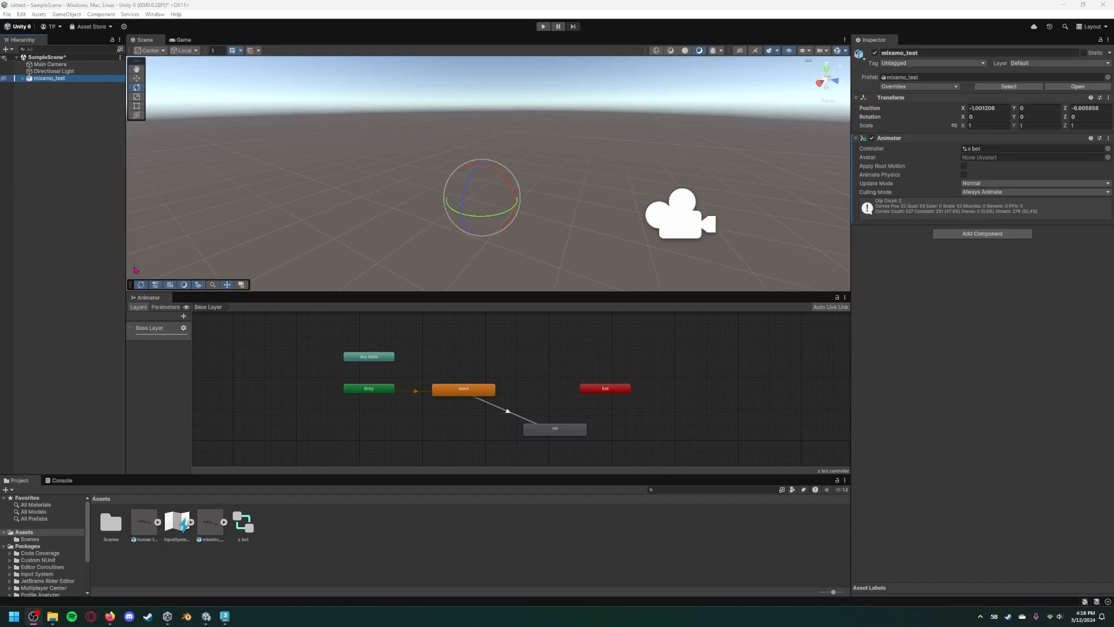
left_click(47, 173)
left_click(38, 78)
key("Delete")
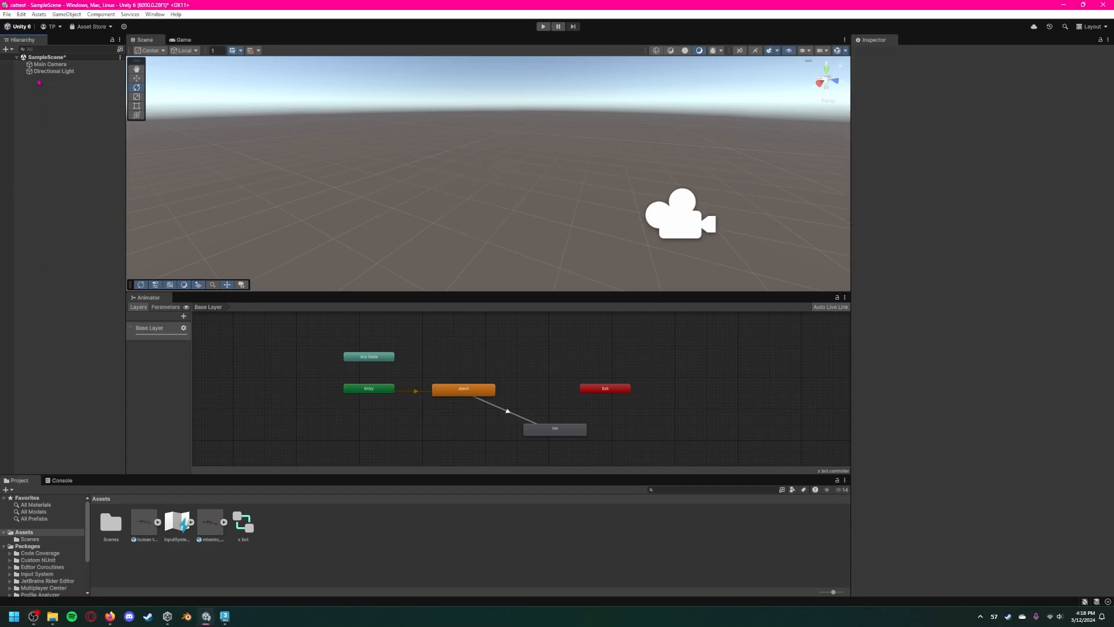
Open the animation import settings of the human test doll asset and preview its Take 001 clip.
left_click(149, 531)
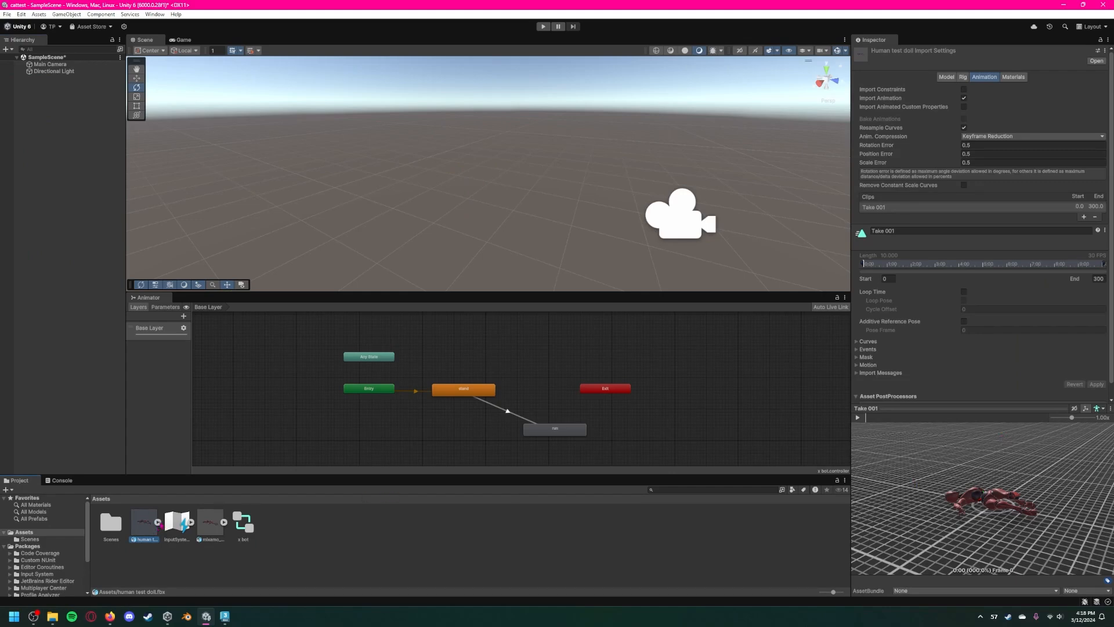
left_click(157, 522)
left_click(377, 524)
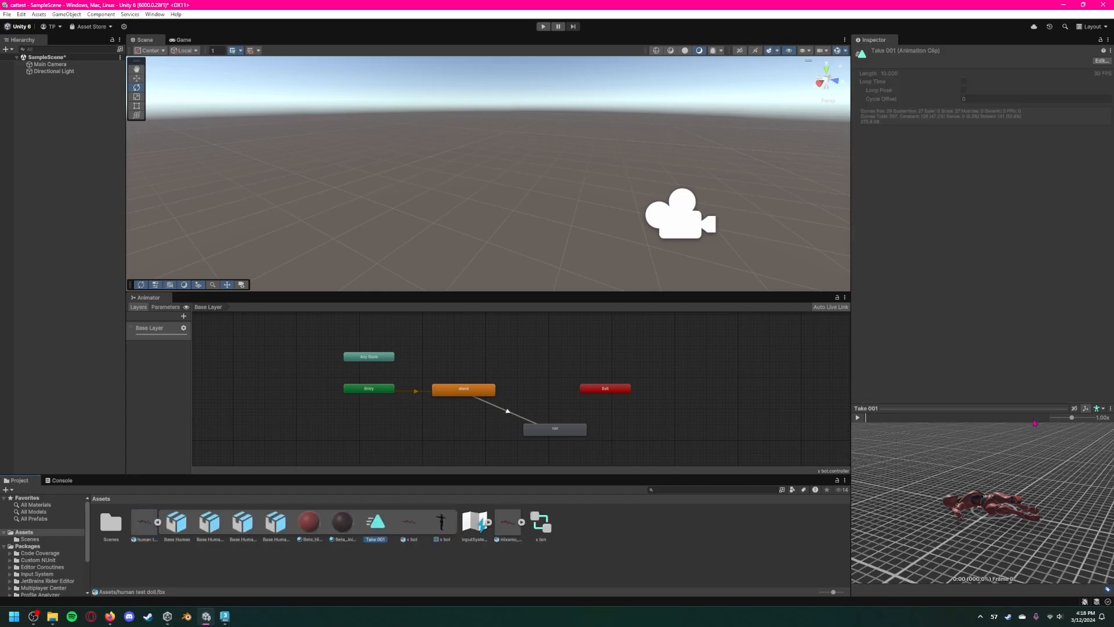
left_click(1101, 61)
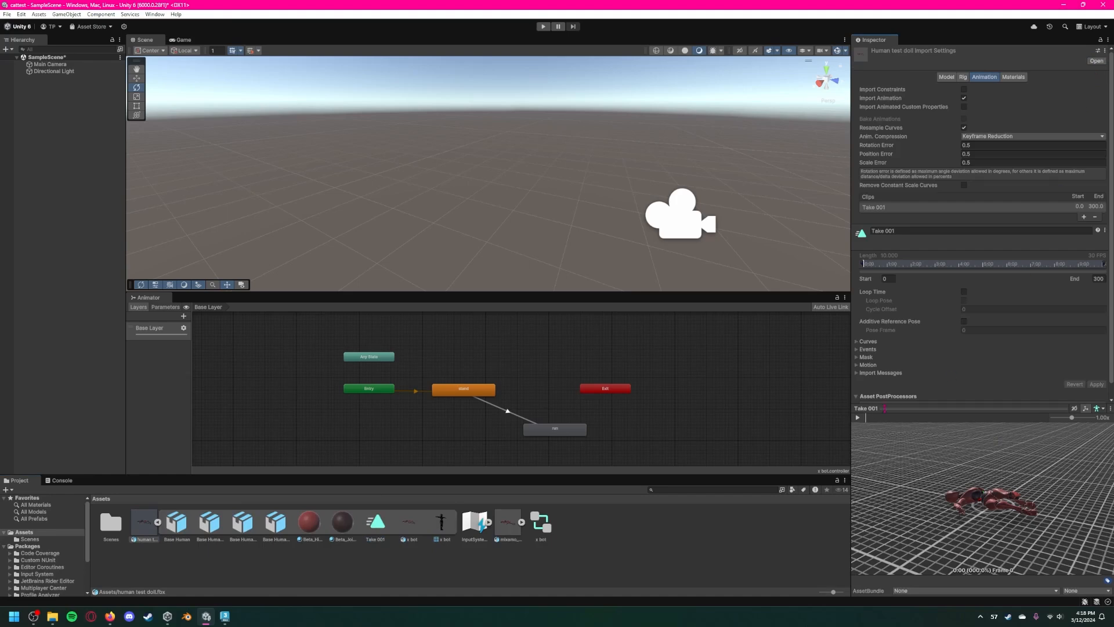
left_click(857, 417)
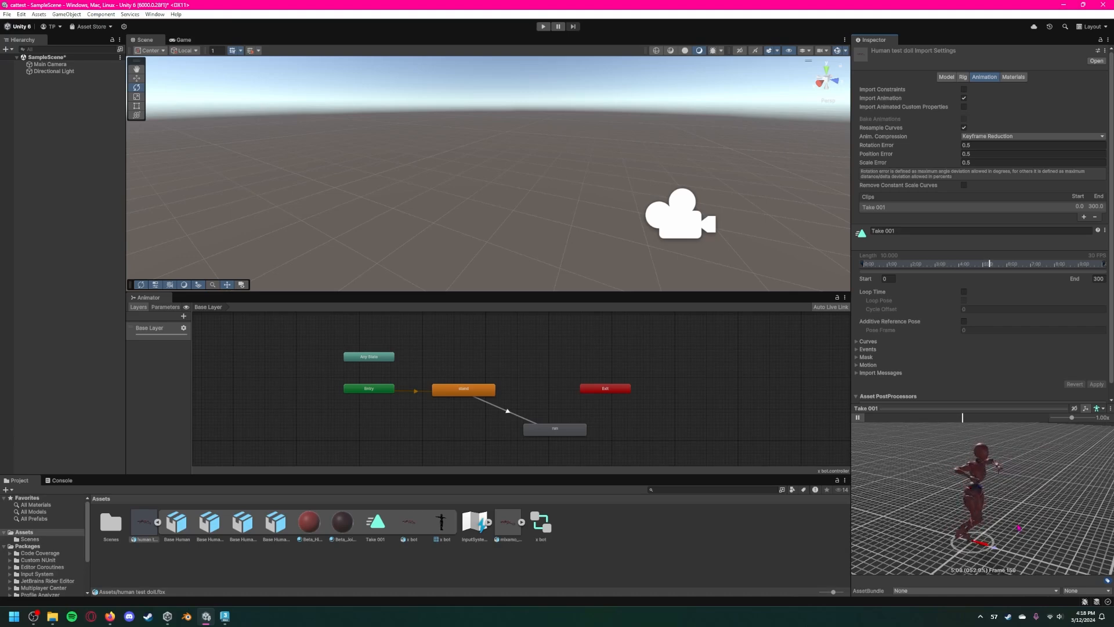
left_click(857, 417)
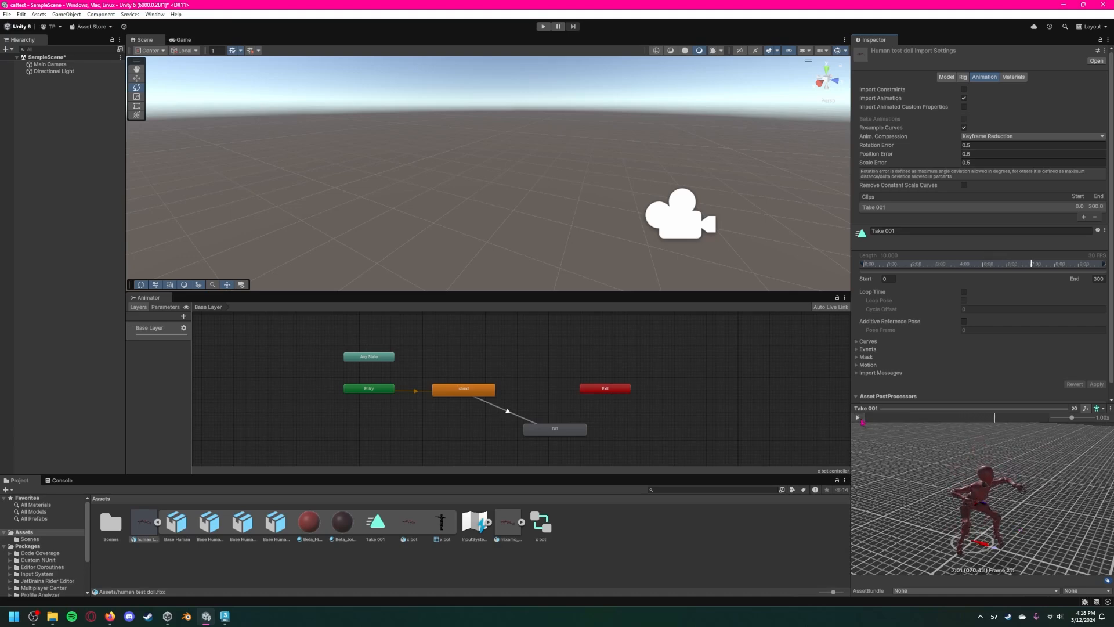
Rename the Take 001 clip to stand and set its end frame to 96.
left_click(929, 230)
type("stand")
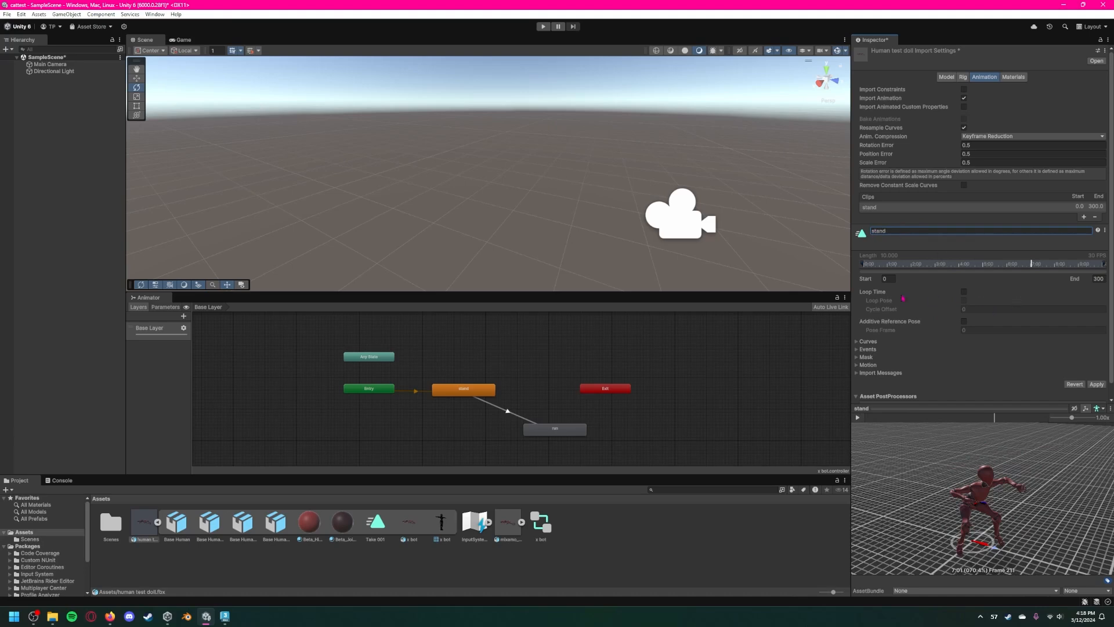
left_click(888, 279)
left_click(1098, 279)
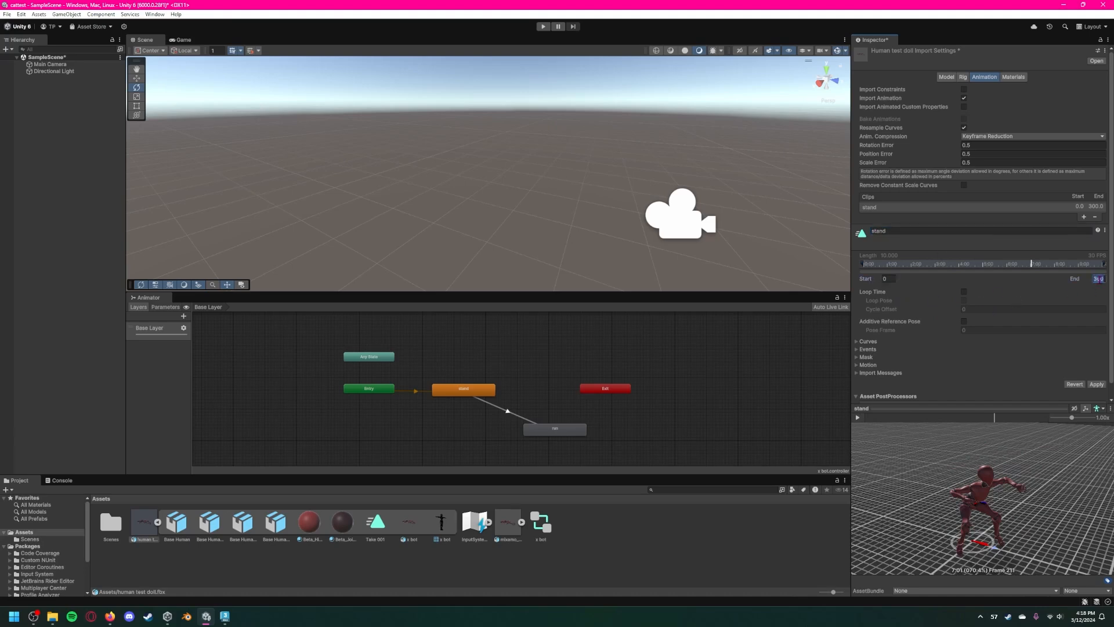
type("96")
Add a second animation clip named jog, starting at frame 98 and ending at frame 172.
left_click(1083, 217)
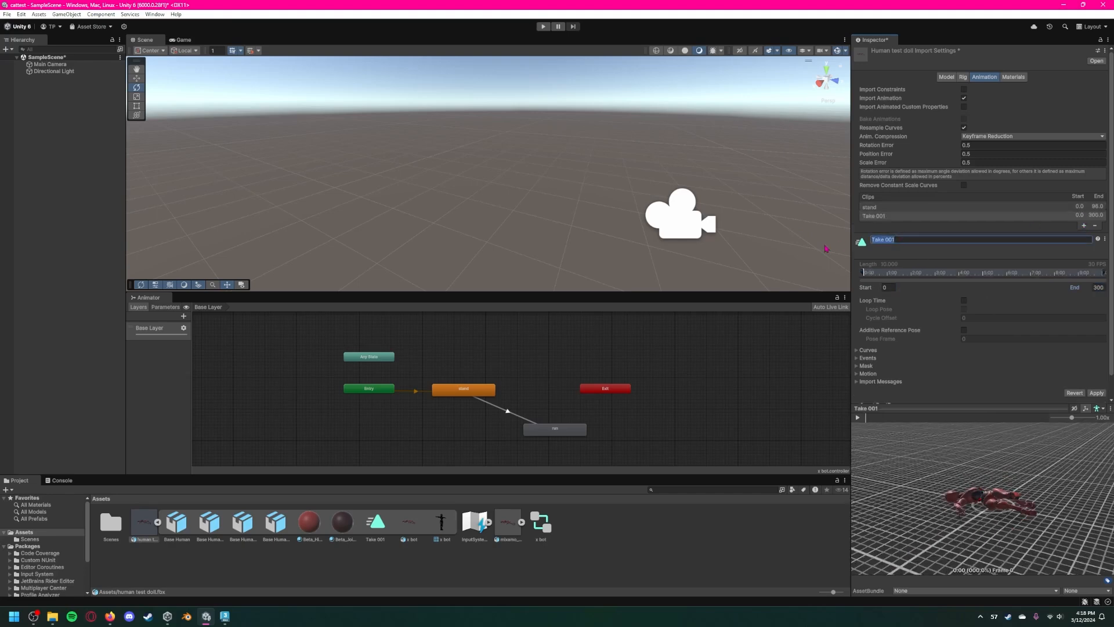
key("BackSpace")
type("jog")
left_click(888, 287)
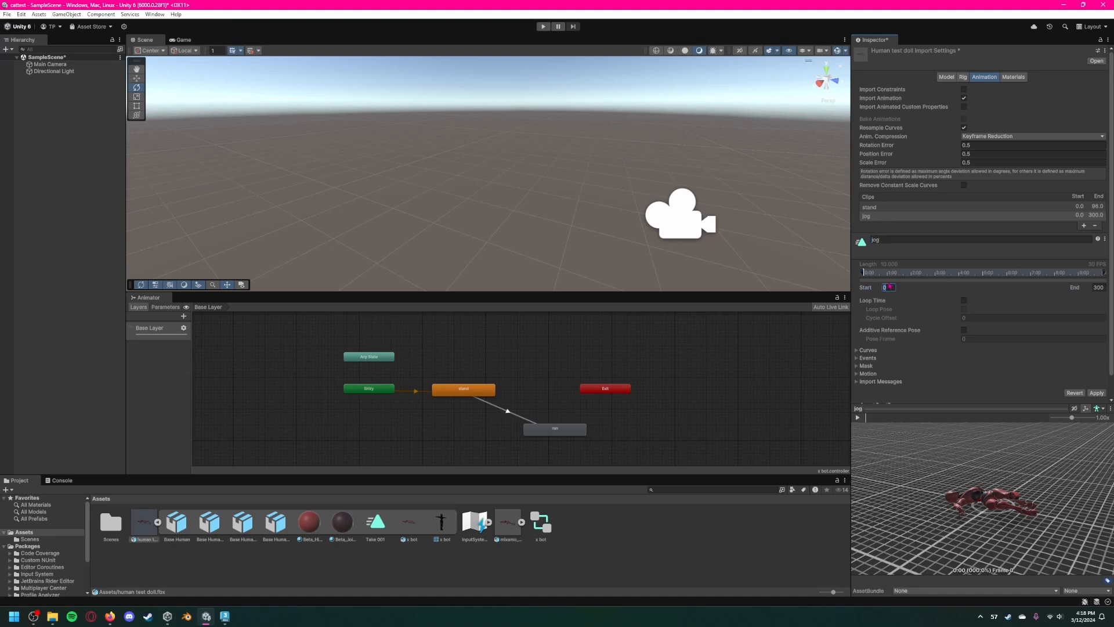
type("98")
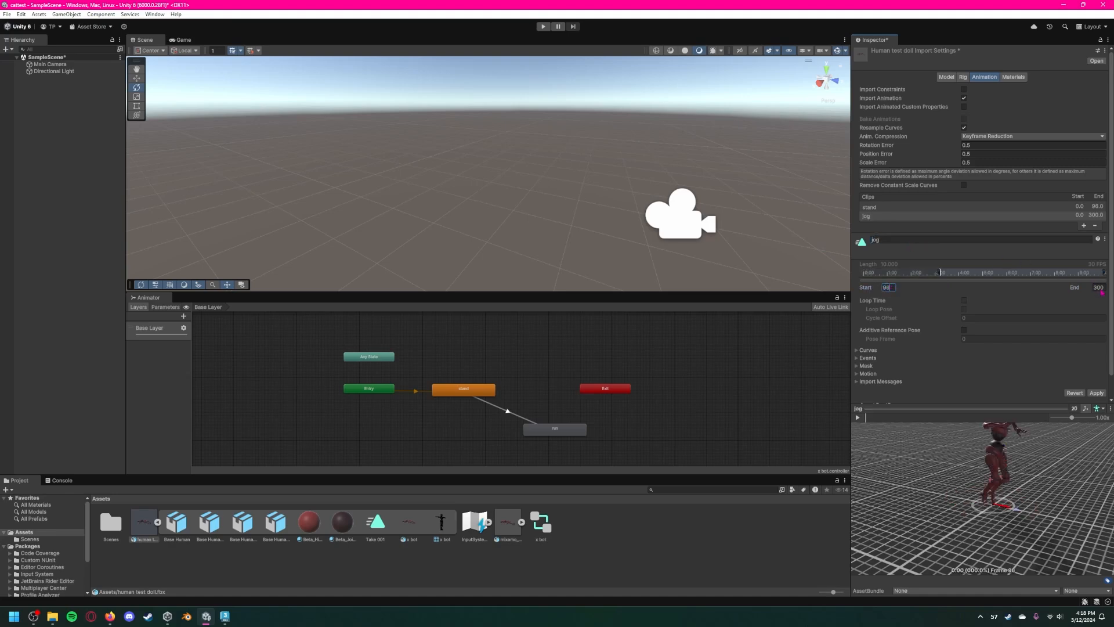
left_click(1097, 288)
type("172")
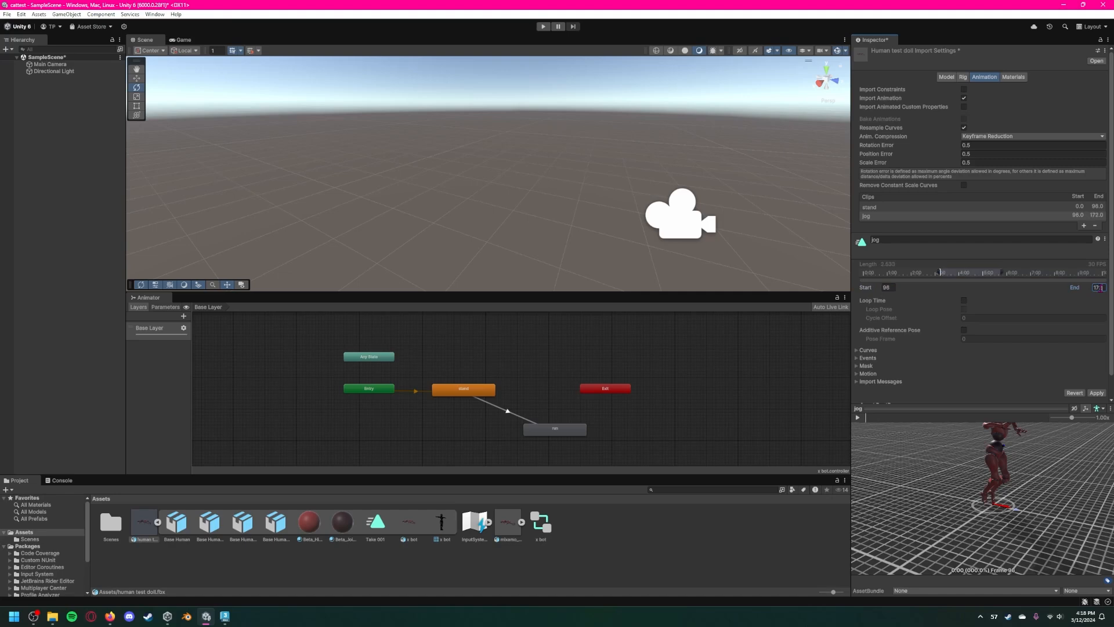
Preview the jog and stand clips to check their frame ranges.
left_click(1101, 207)
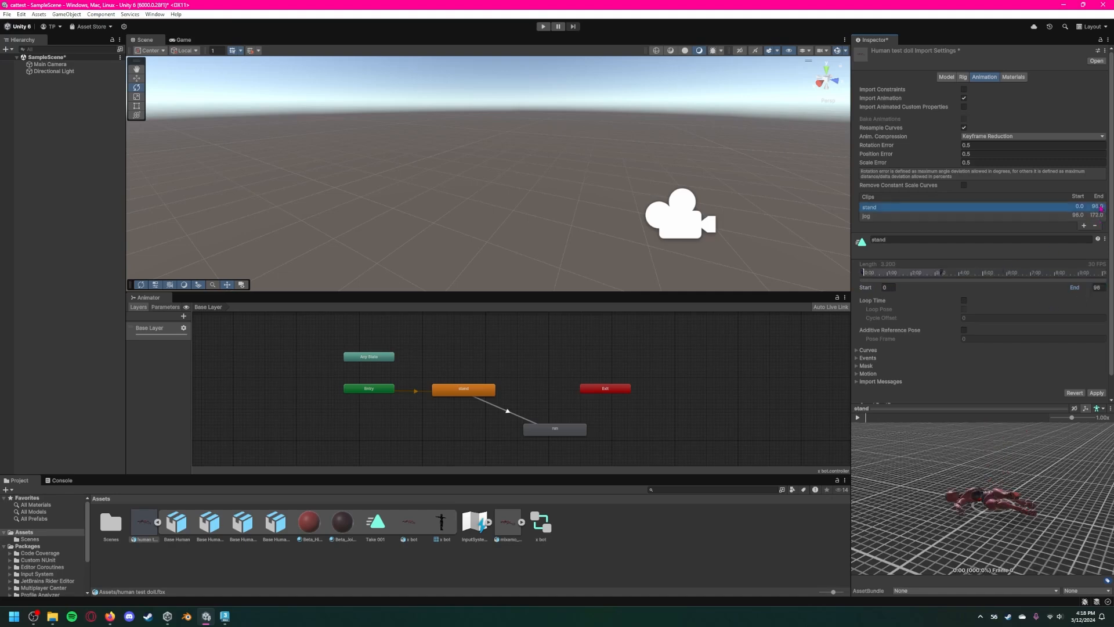
left_click(967, 216)
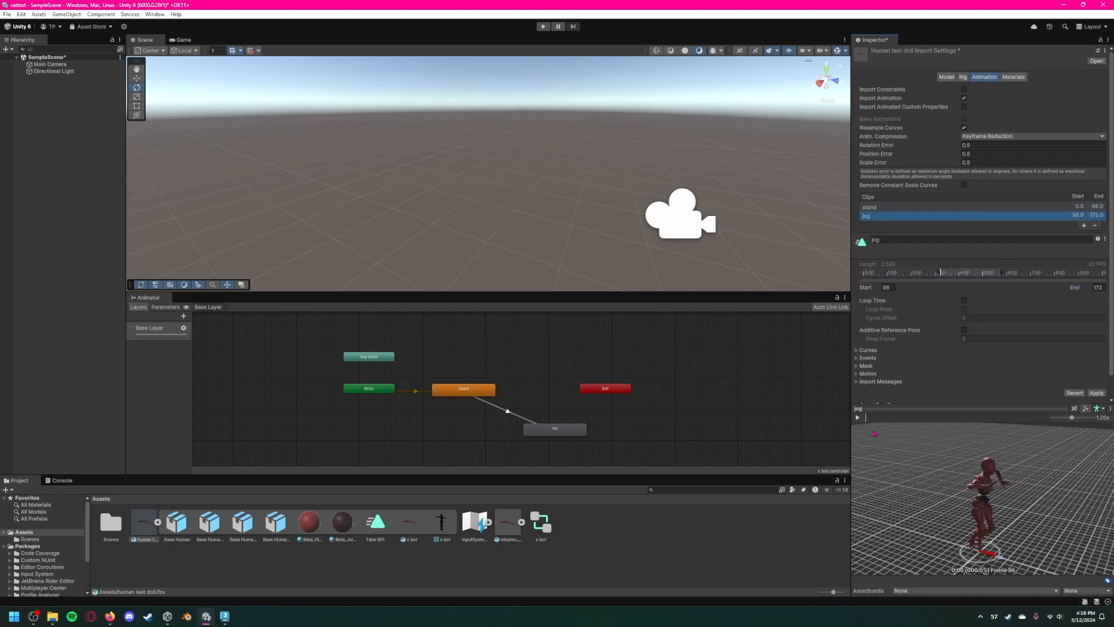
left_click(857, 417)
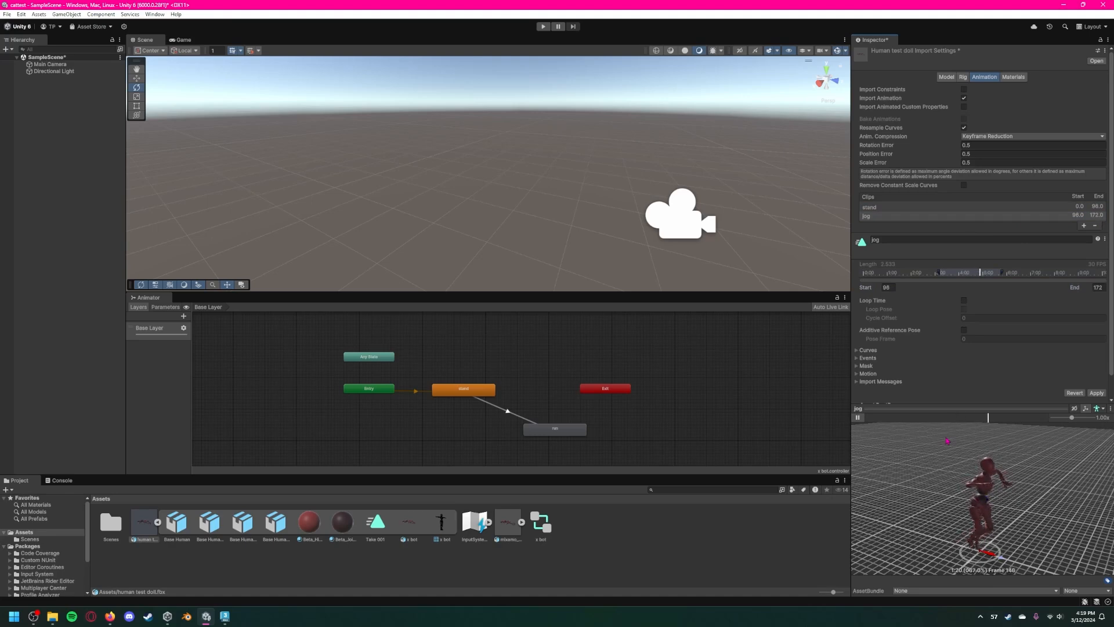
left_click(943, 207)
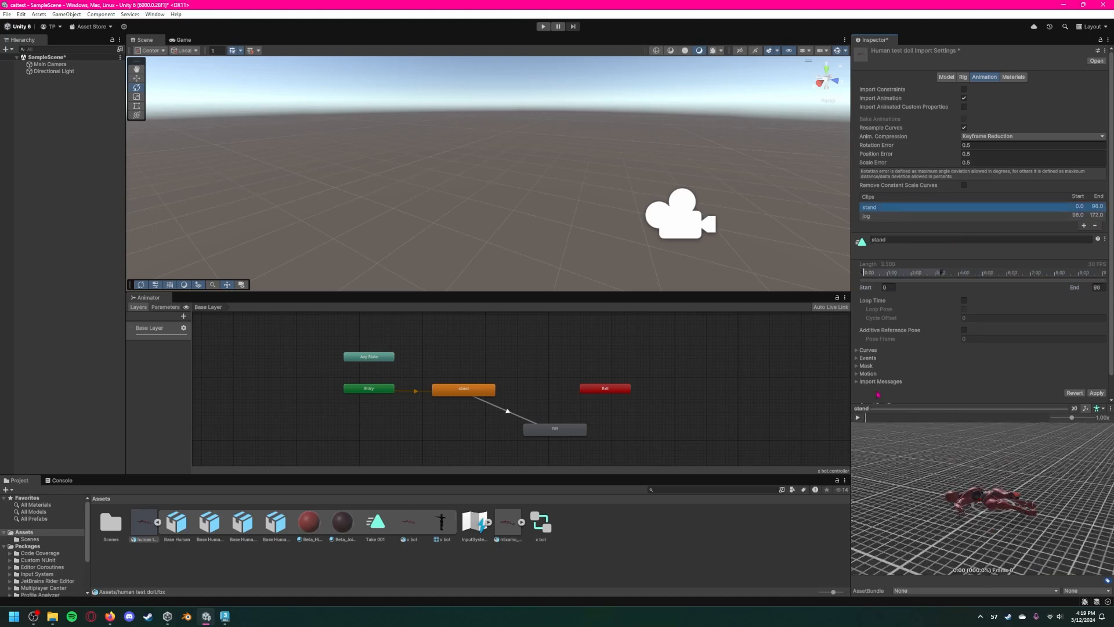
left_click(857, 417)
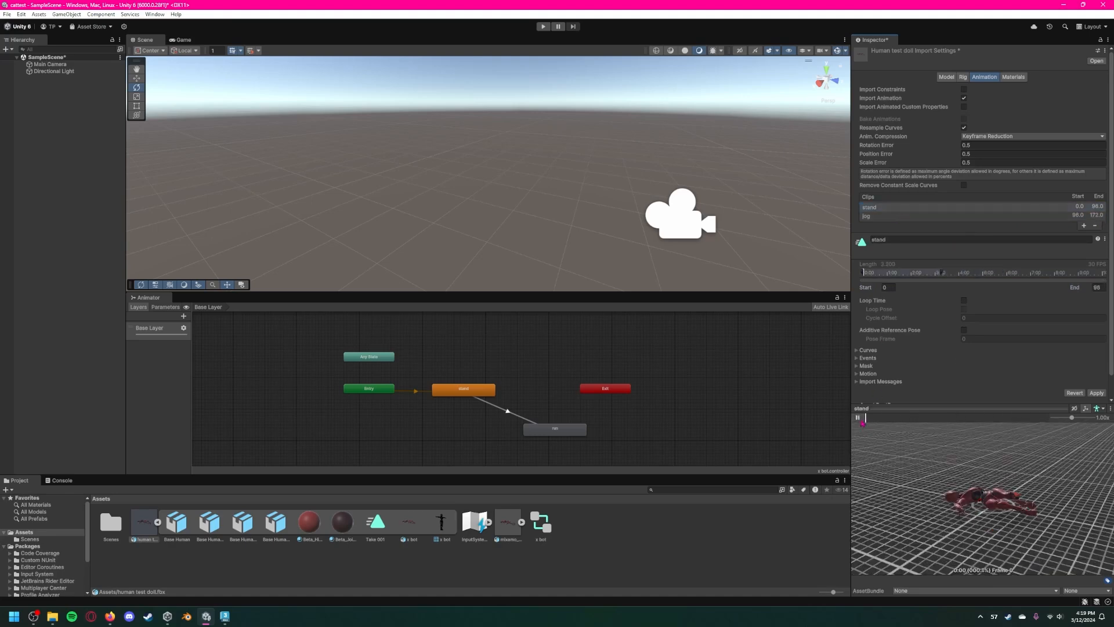
left_click(857, 417)
Place the human test doll in the scene and apply its pending import settings.
left_click_drag(150, 525, 501, 227)
left_click(548, 323)
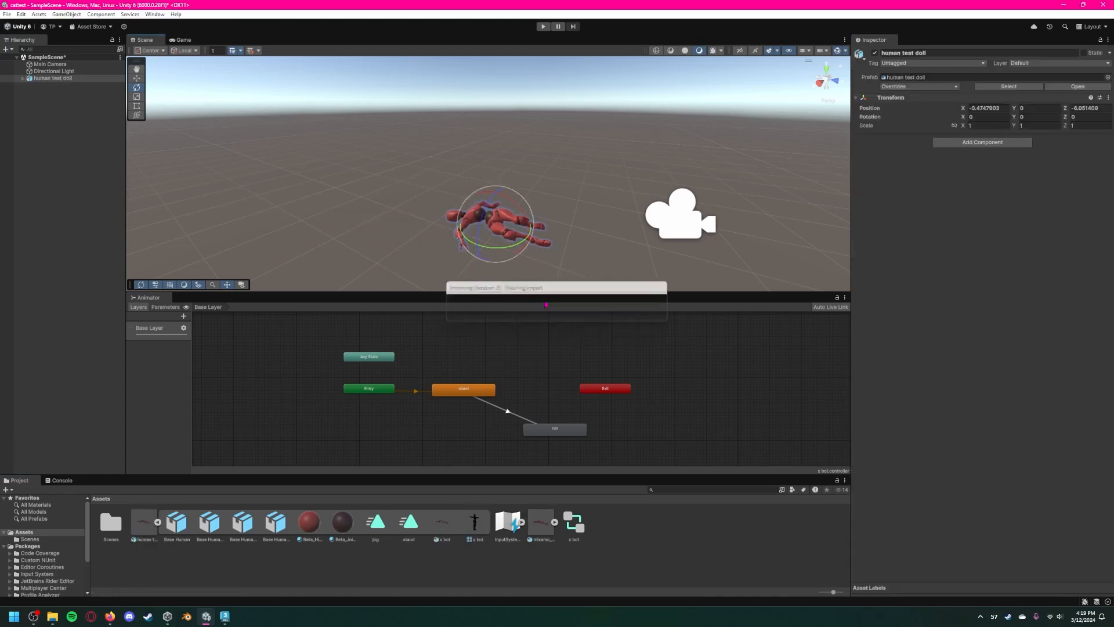
Check the main camera's direction and move the human test doll along Z to about -7.85, in front of the camera.
scroll(546, 254, "down", 3)
key("w")
left_click_drag(530, 212, 638, 249)
left_click(569, 204)
left_click(565, 194)
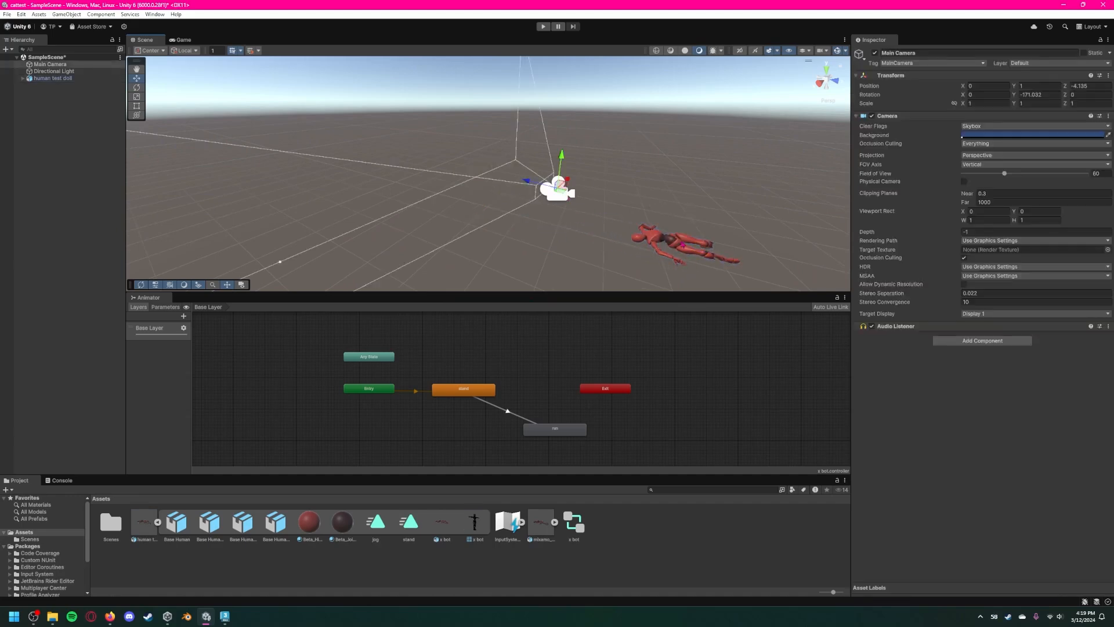
left_click(667, 242)
left_click_drag(719, 257, 466, 227)
left_click(478, 231)
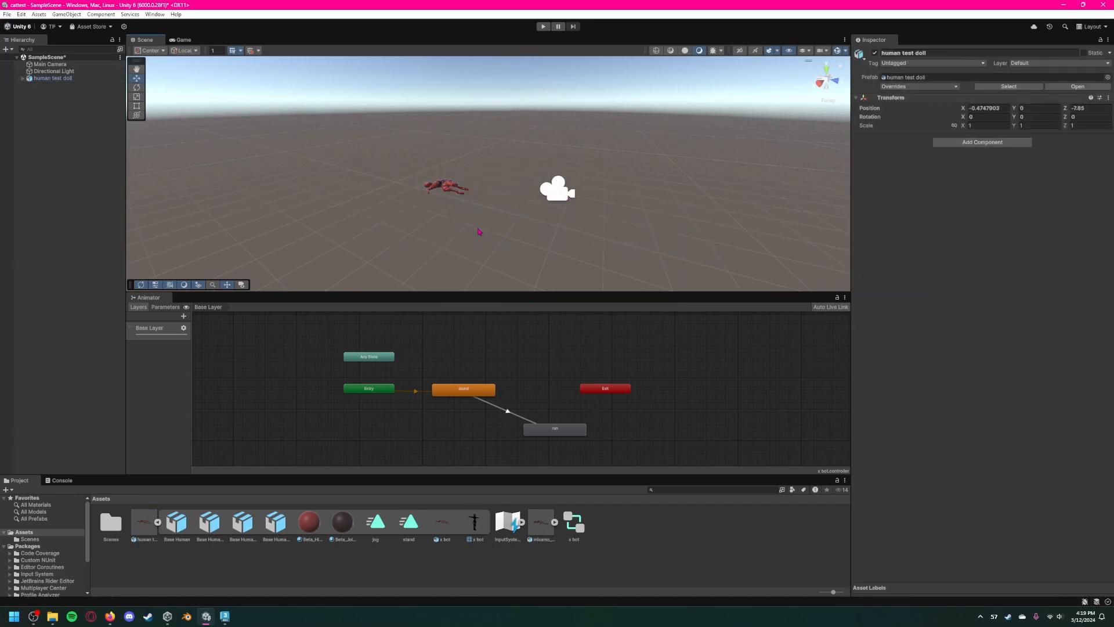
left_click(443, 189)
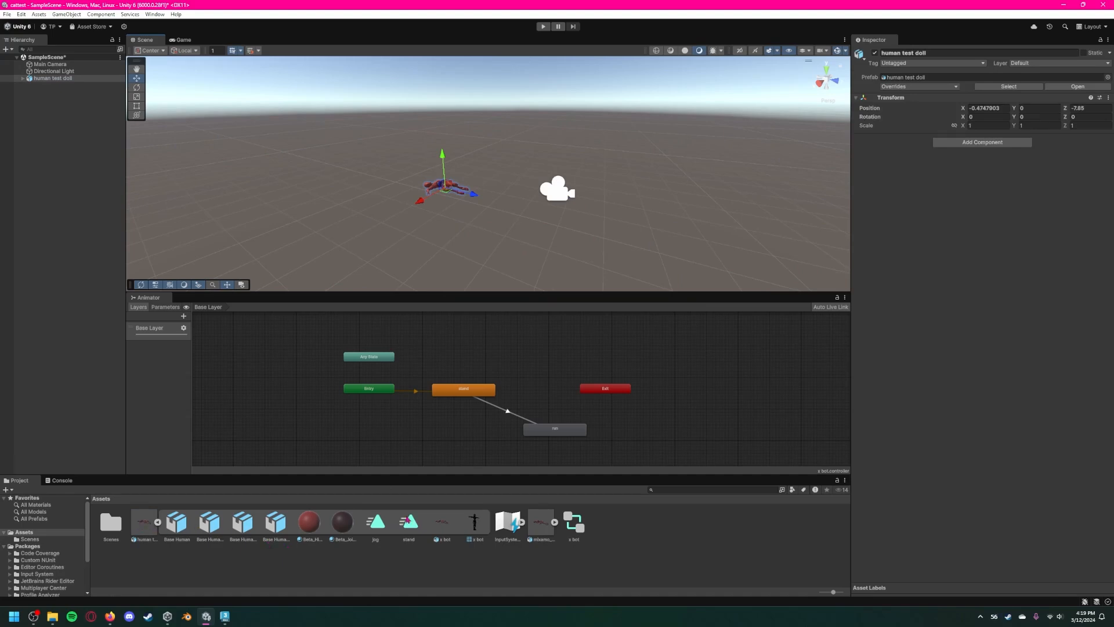
Delete the x bot animator controller from the project's Assets.
left_click(577, 525)
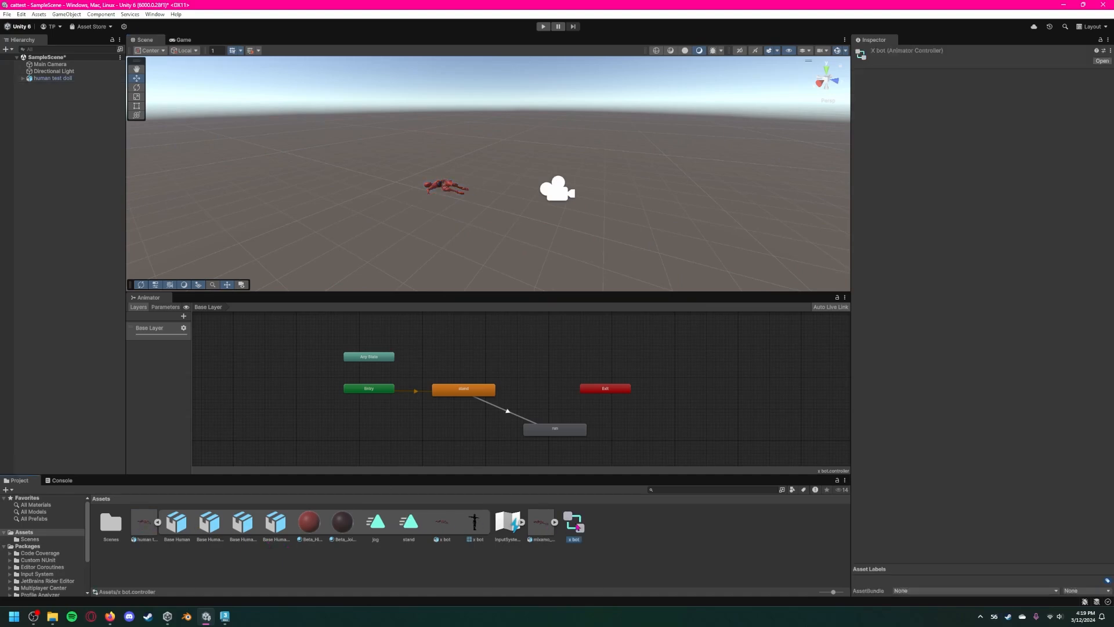
key("Delete")
left_click(578, 328)
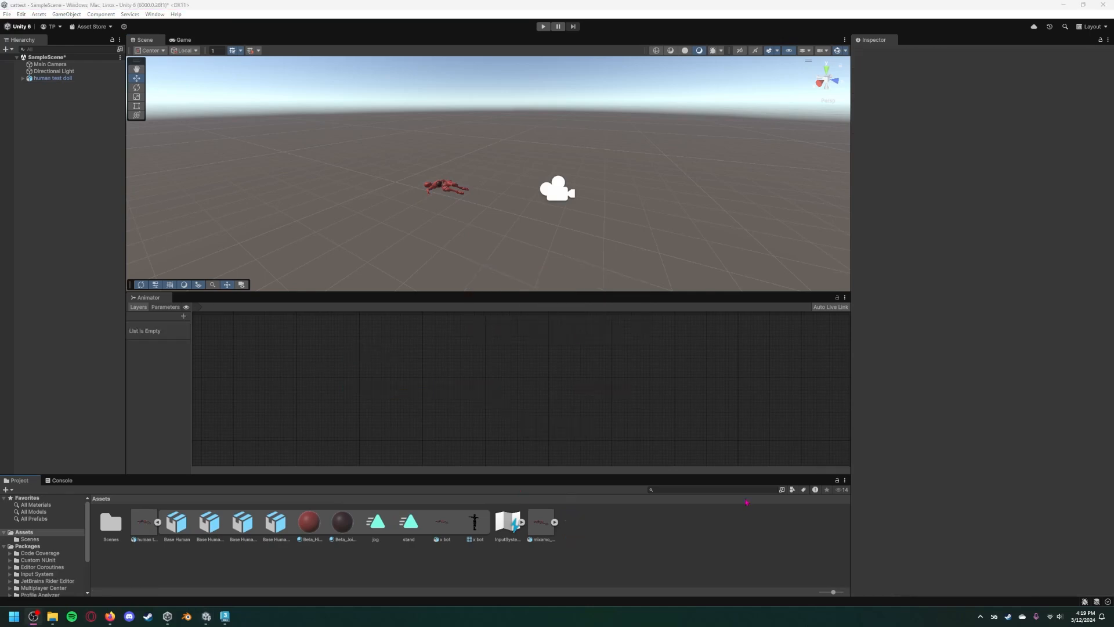
Apply the jog clip to the human test doll in the scene and assign the resulting animator controller to the doll.
left_click_drag(376, 523, 446, 187)
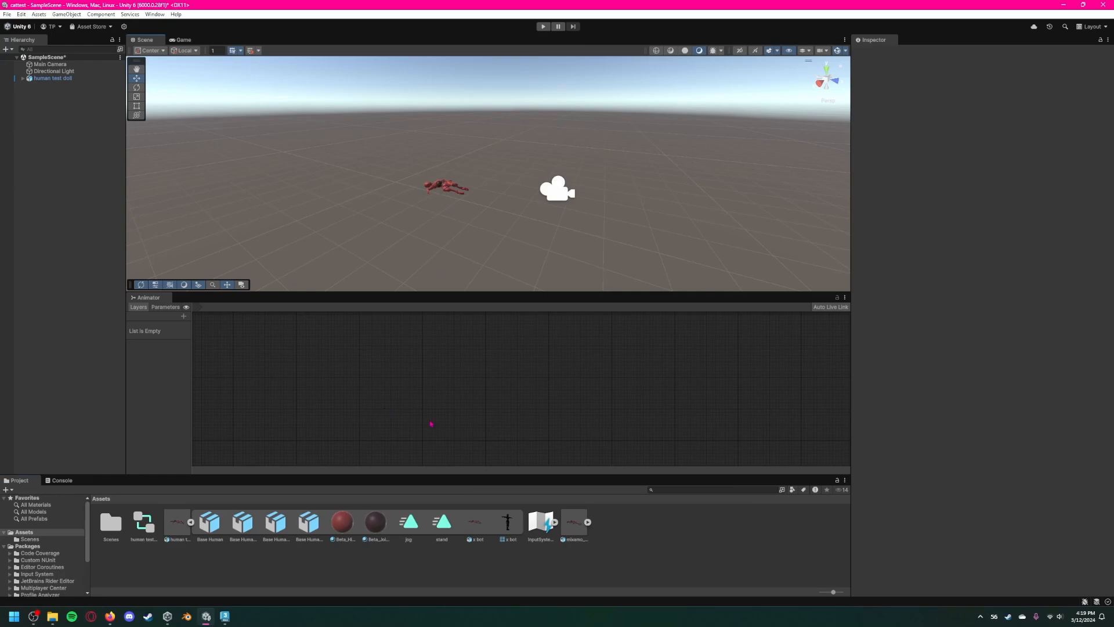
left_click(149, 531)
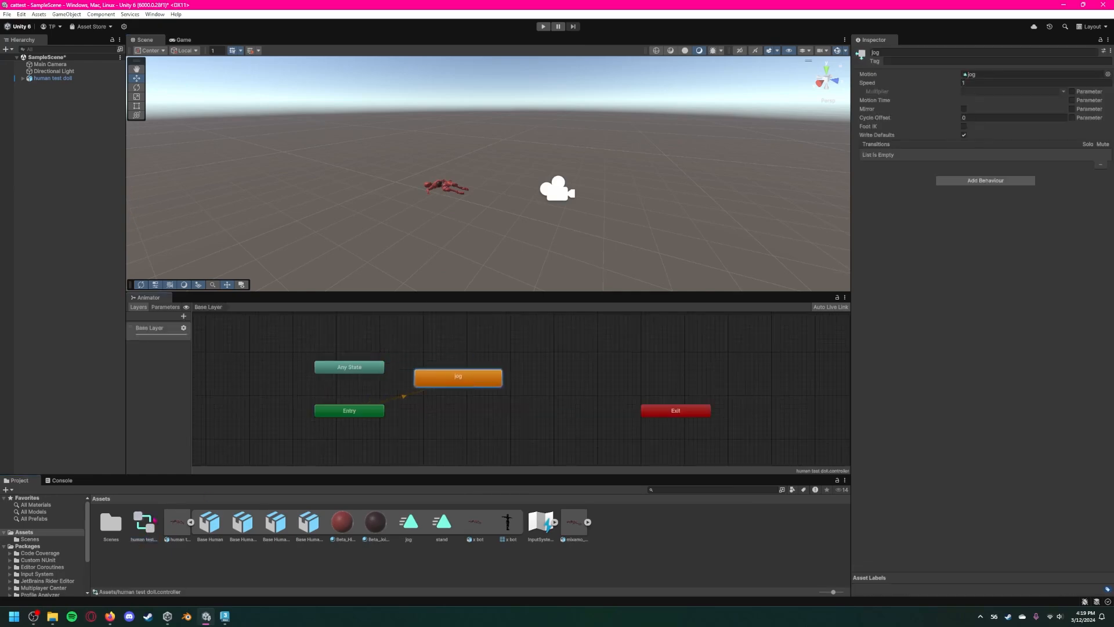
left_click(147, 525)
left_click(61, 78)
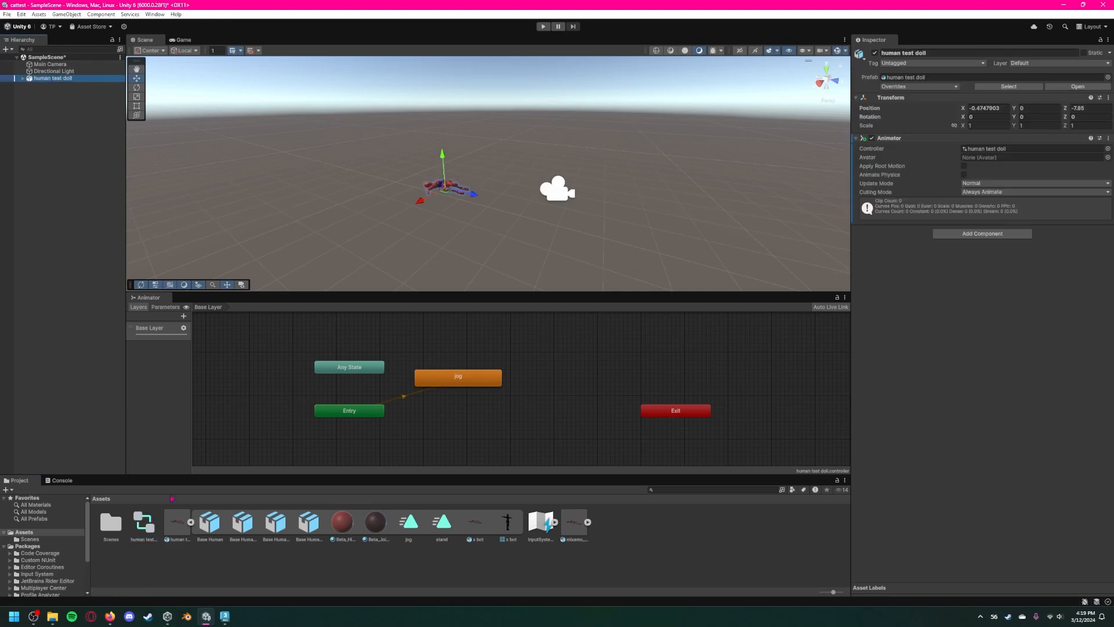
left_click_drag(144, 519, 1011, 282)
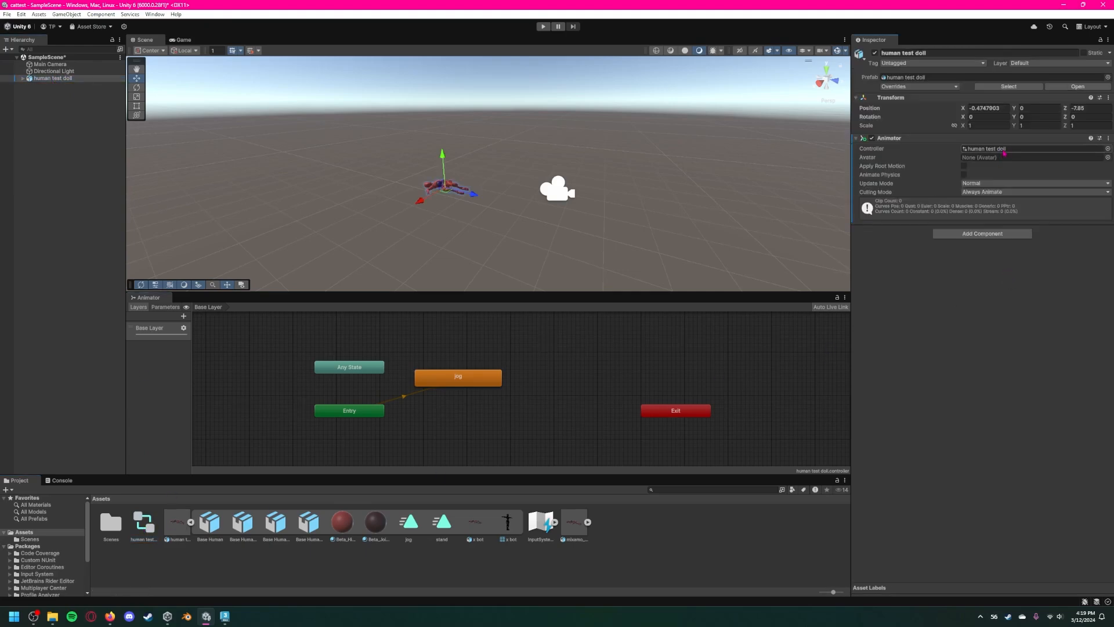
Replace the jog state in the controller's Base Layer with the stand clip as the default state.
left_click(470, 403)
scroll(500, 440, "up", 3)
scroll(522, 413, "down", 3)
mouse_move(504, 445)
middle_mouse_down()
mouse_move(522, 412)
mouse_move(496, 444)
middle_mouse_up()
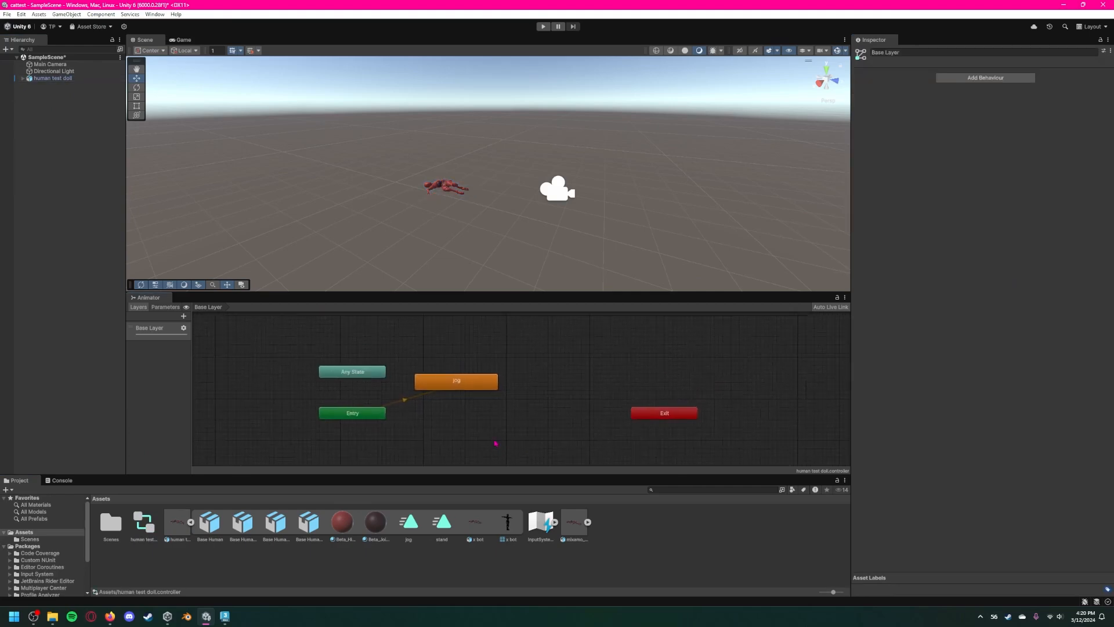
left_click(367, 416)
left_click(476, 385)
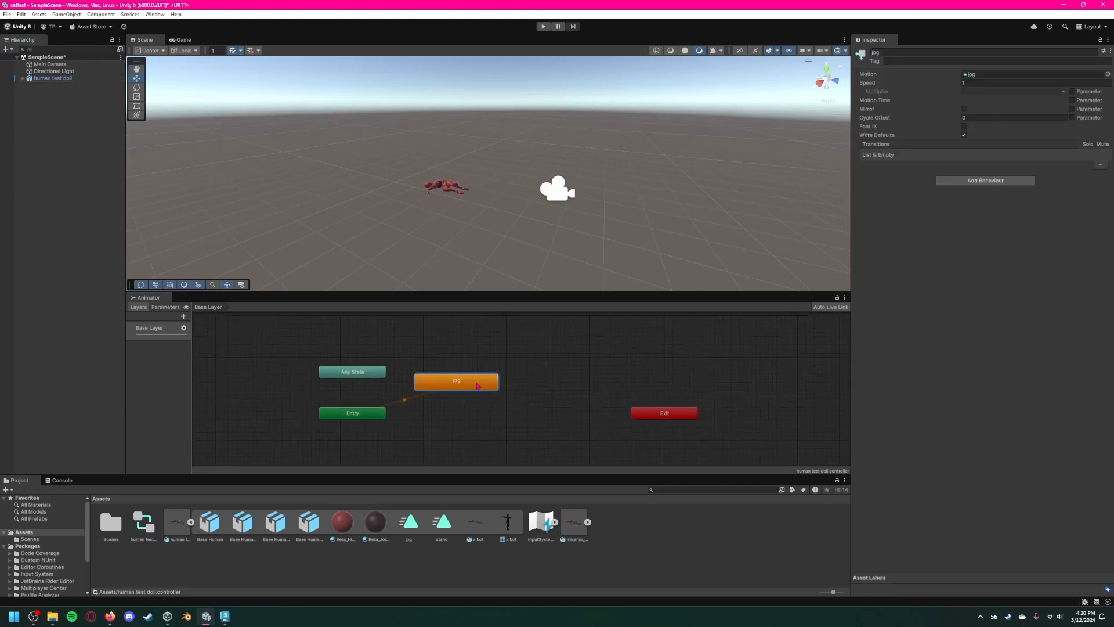
key("Delete")
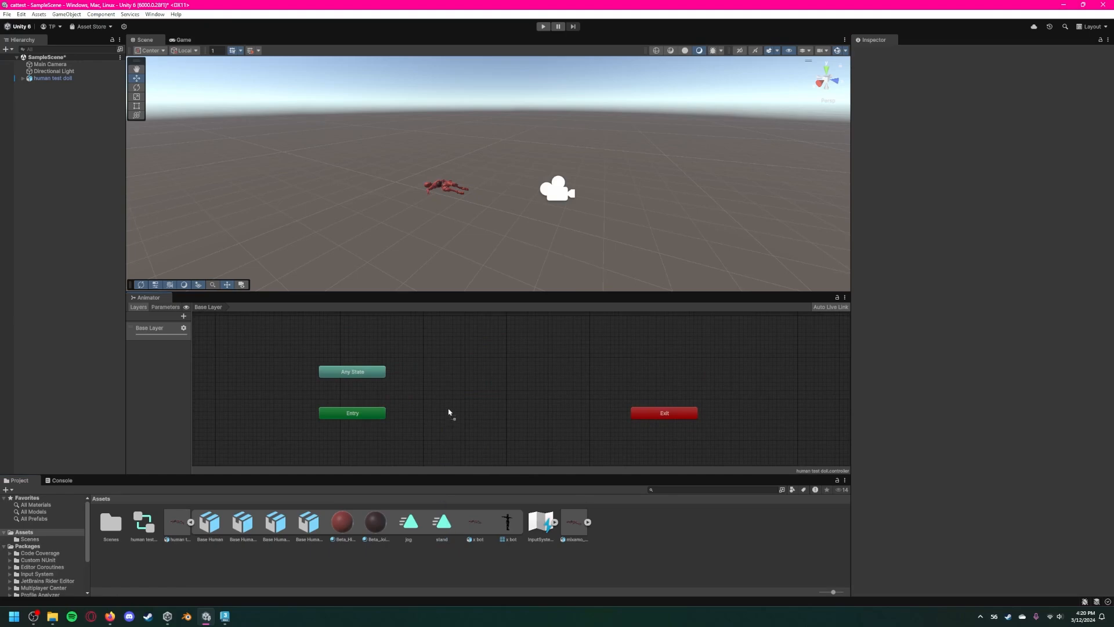
left_click_drag(448, 412, 467, 383)
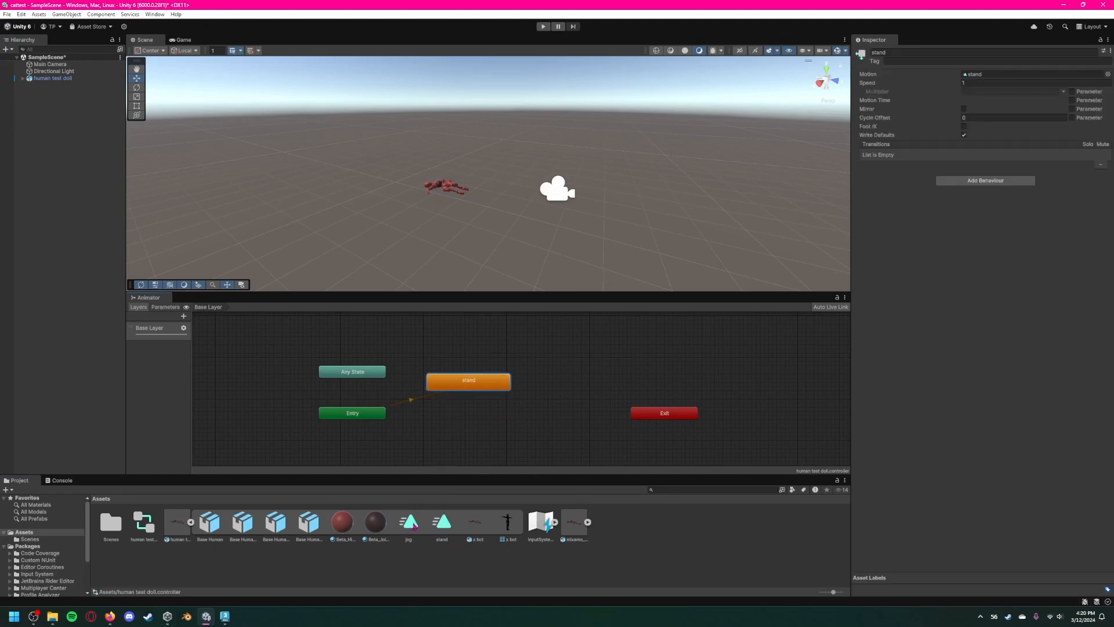
Add the jog clip as a second state and make a transition from stand to jog.
right_click(481, 388)
left_click(511, 390)
left_click(519, 409)
left_click_drag(406, 523, 548, 434)
right_click(493, 380)
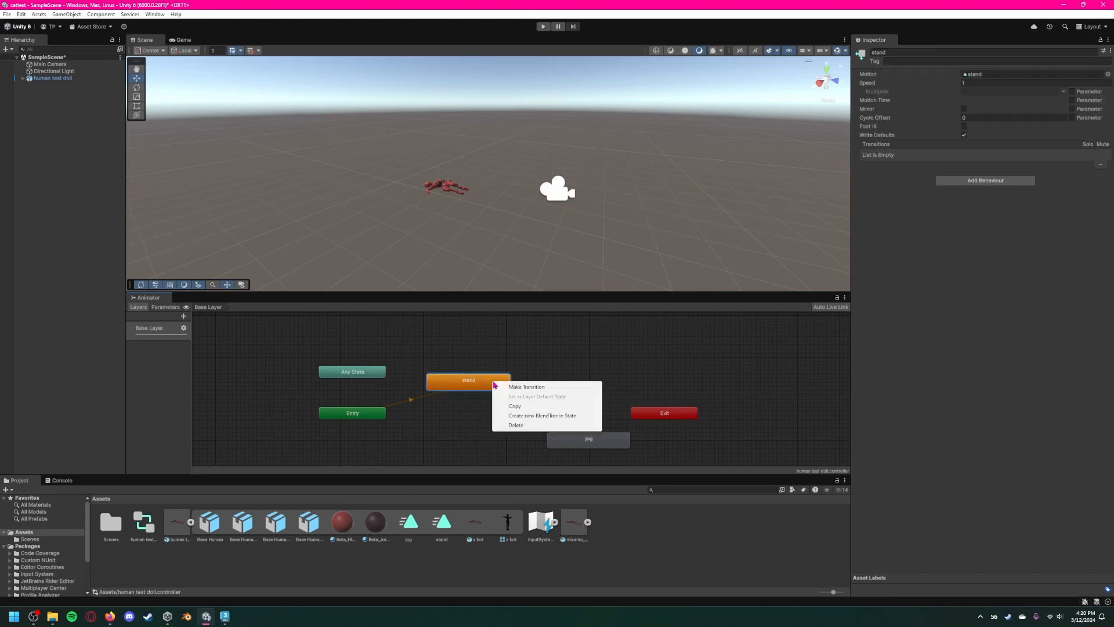
left_click(516, 386)
left_click(575, 438)
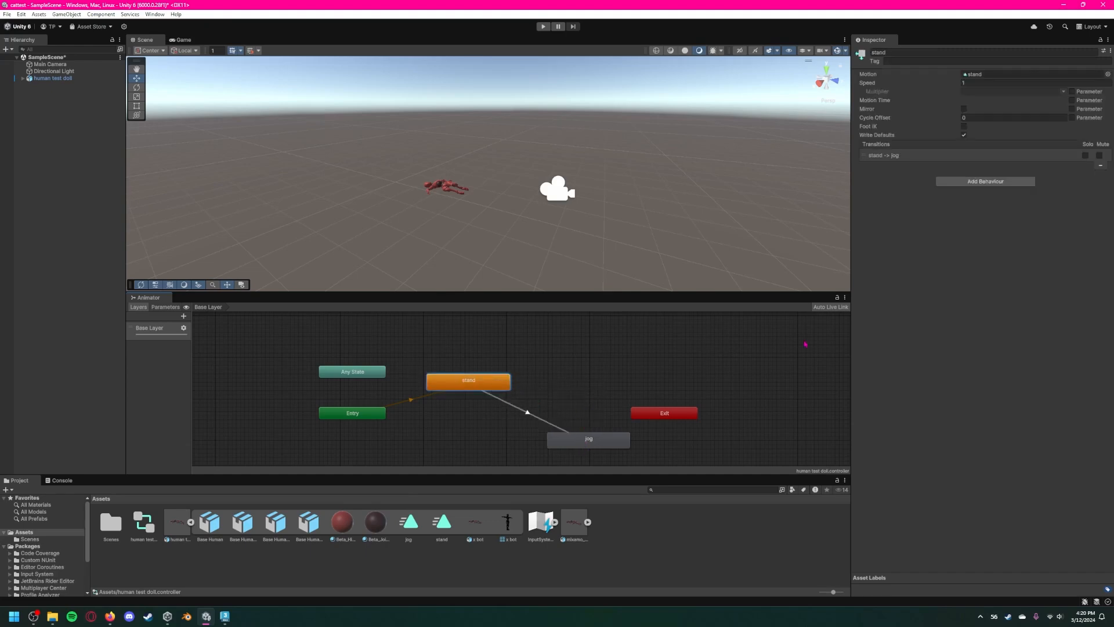
Inspect the stand to jog transition and play the scene to check the animation sequence.
left_click(537, 417)
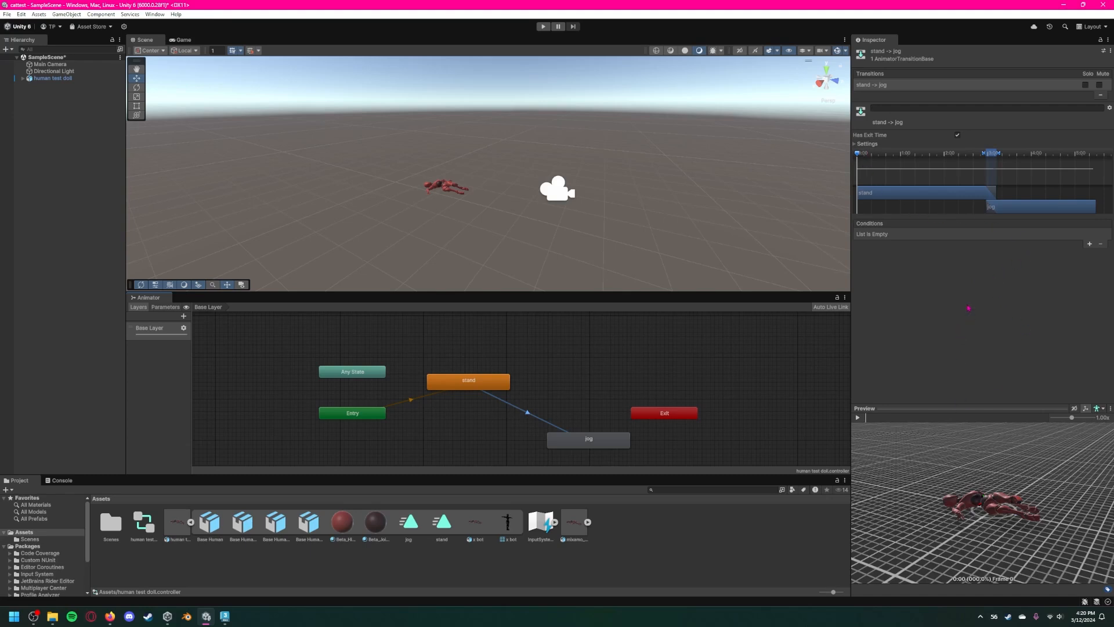
left_click(543, 27)
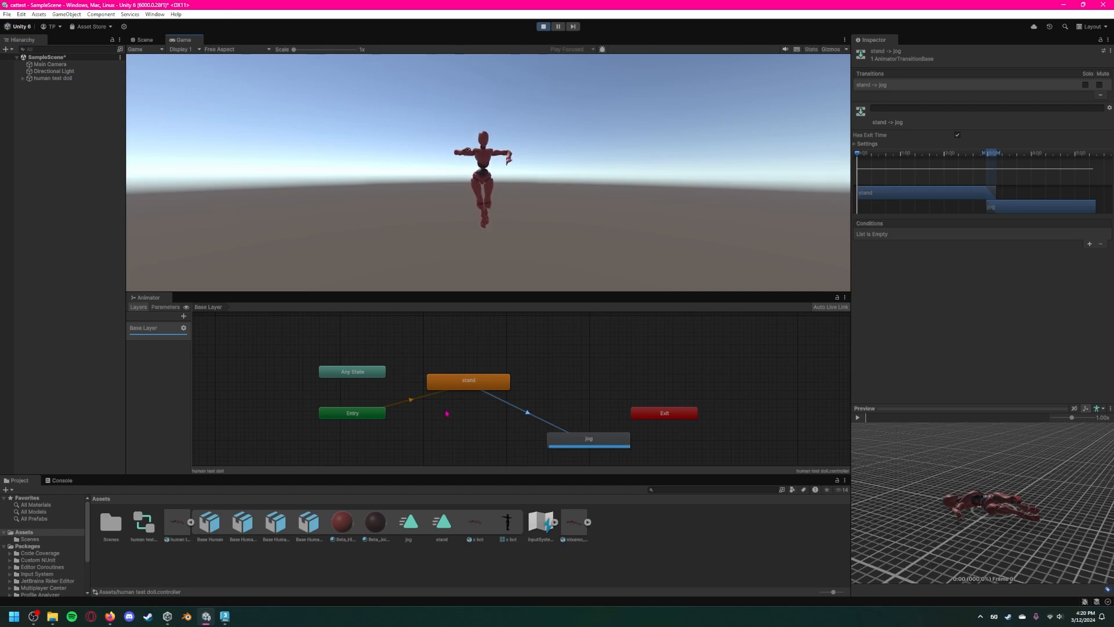
left_click(543, 26)
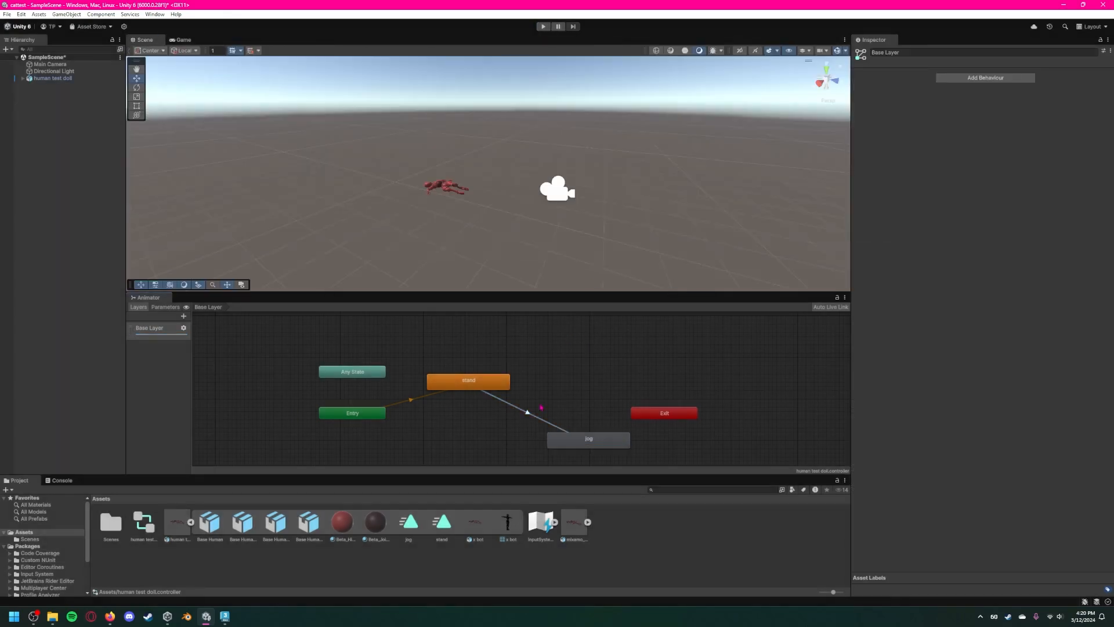
Try adding a condition to the stand to jog transition and remove it again.
scroll(543, 402, "down", 2)
middle_click_drag(497, 431, 407, 422)
scroll(403, 419, "up", 1)
left_click_drag(246, 438, 690, 345)
left_click(455, 399)
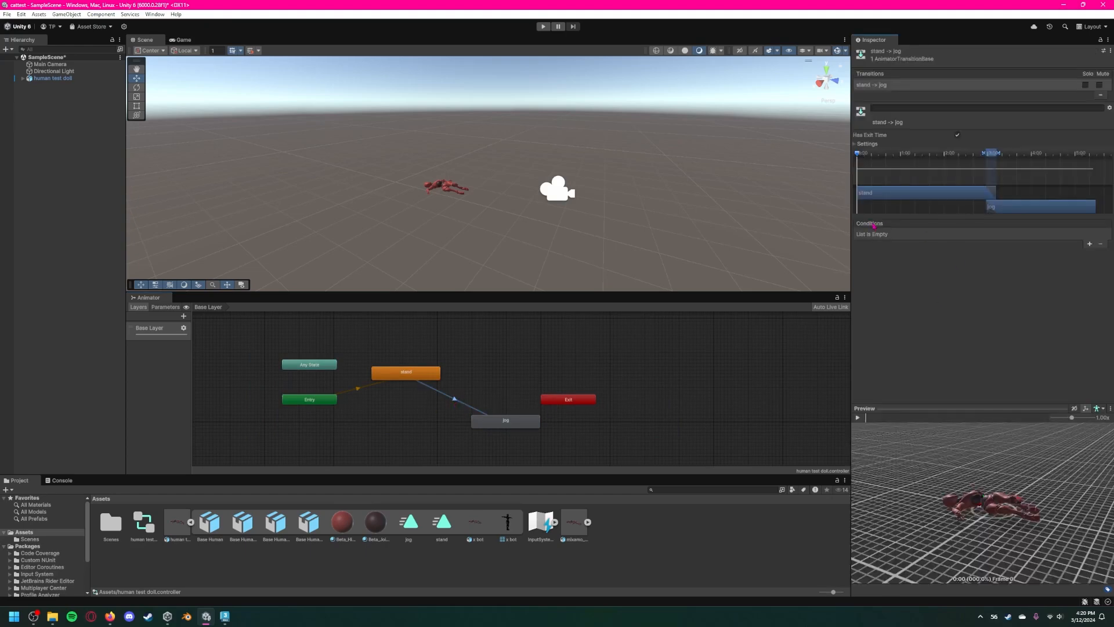
left_click(1088, 244)
left_click(1016, 237)
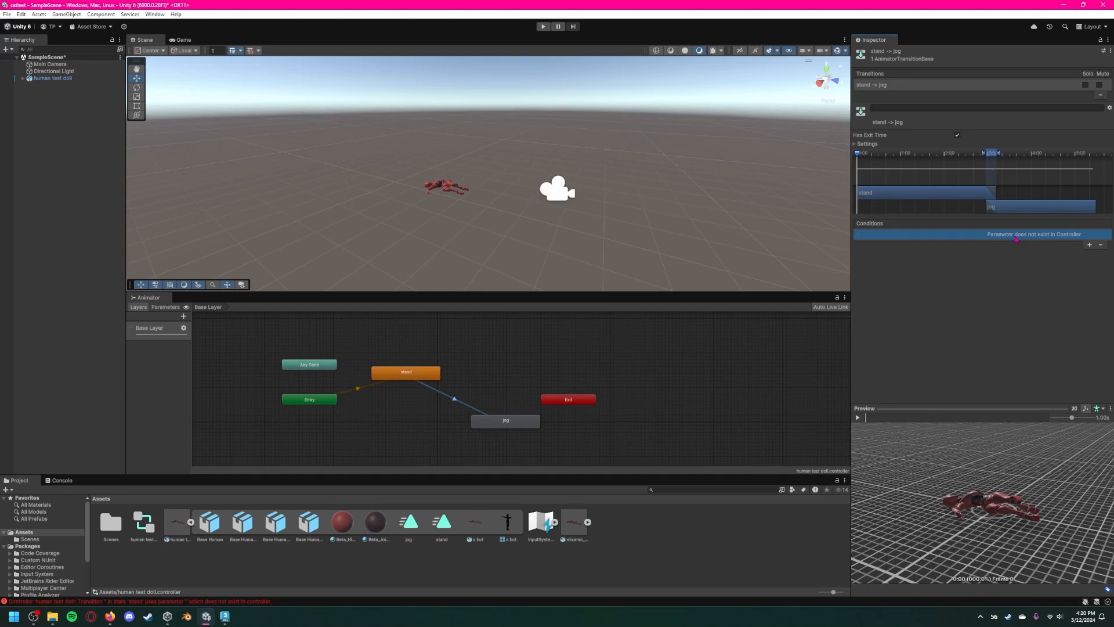
left_click(1100, 244)
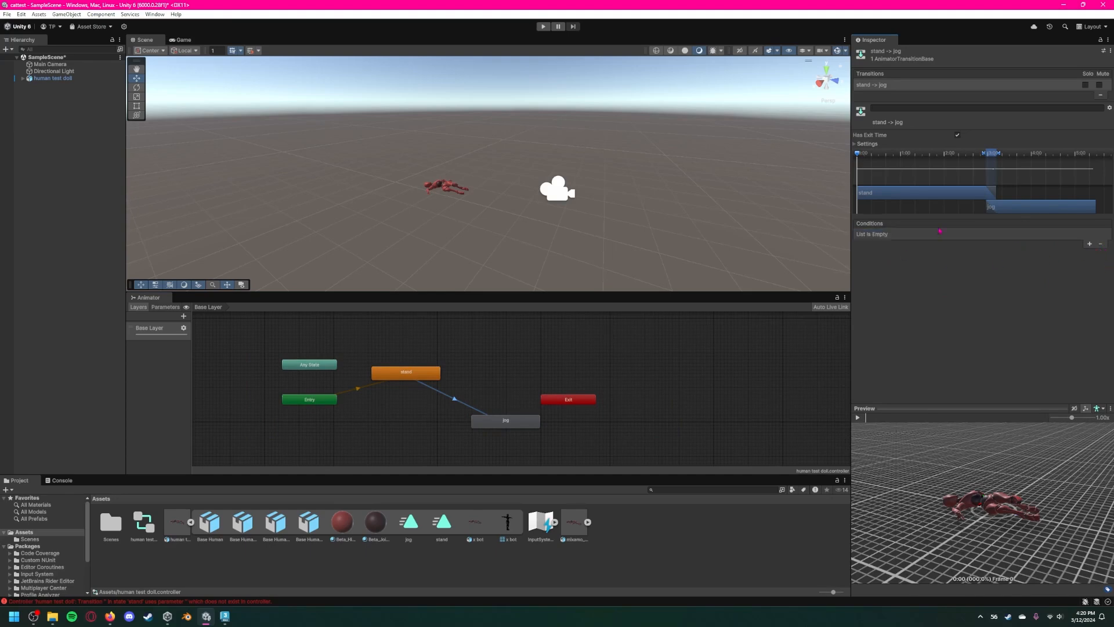
Lengthen the blend overlap of the stand to jog transition and play the scene to check it.
mouse_move(985, 155)
left_mouse_down()
mouse_move(953, 155)
mouse_move(1031, 154)
left_mouse_up()
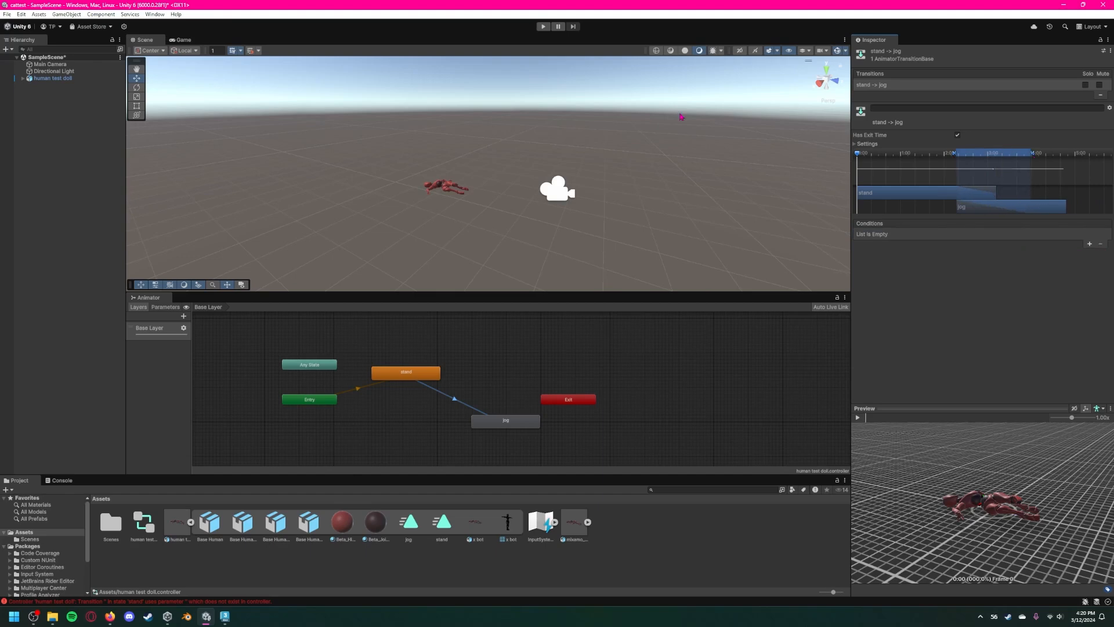
left_click(543, 26)
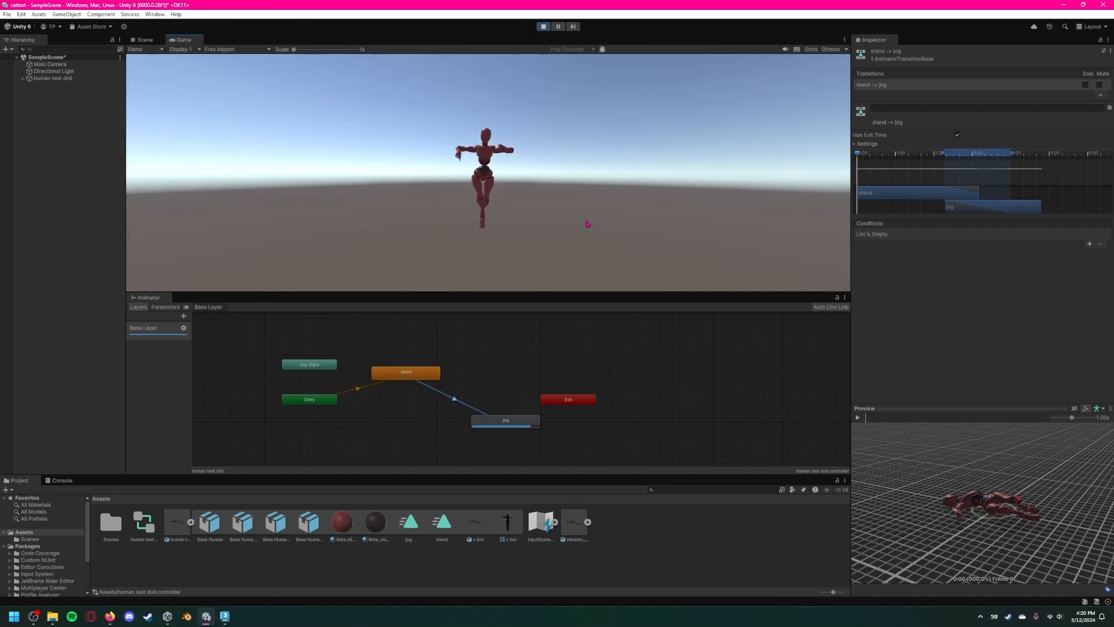
left_click(543, 27)
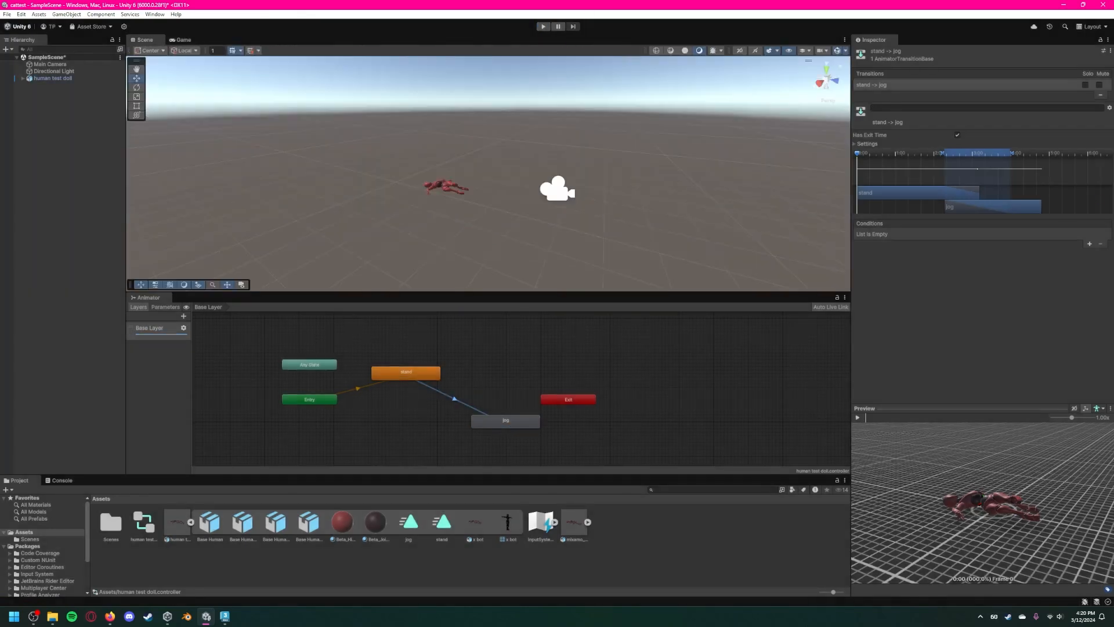